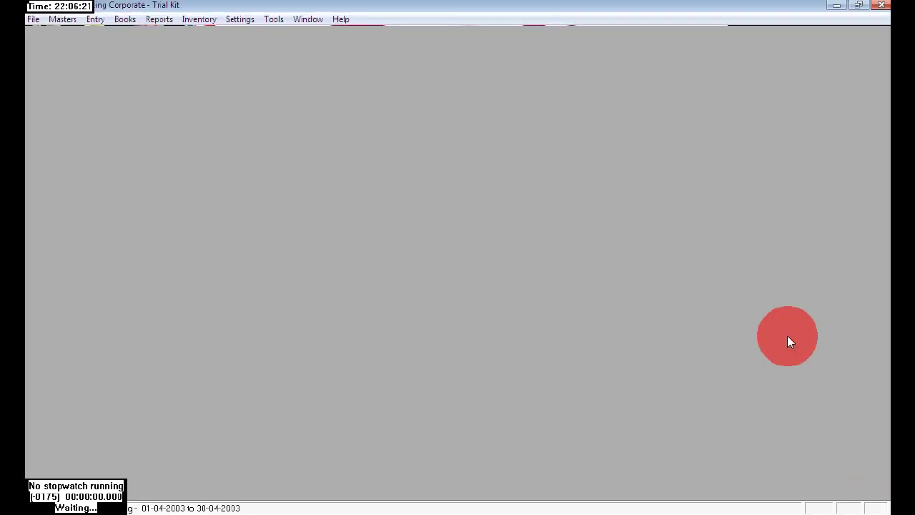
Close the open company and start a new company from the Standard template
click(35, 20)
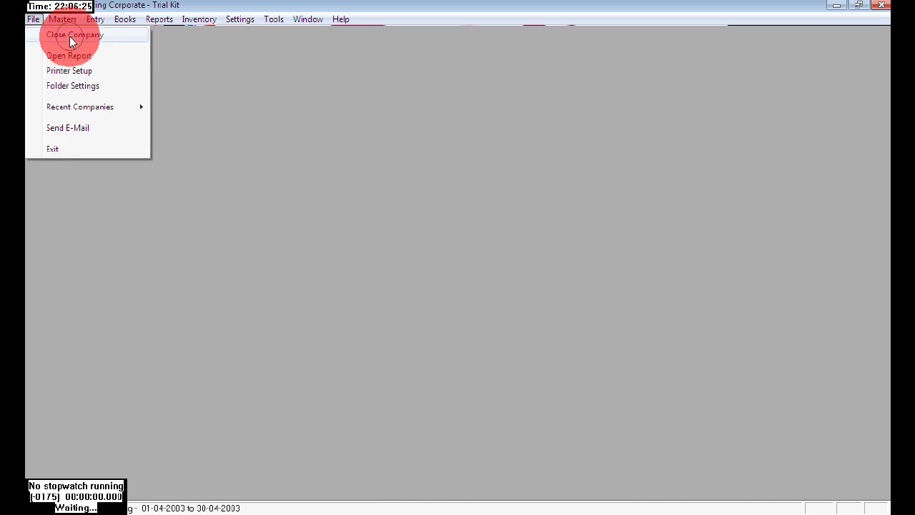
click(69, 36)
click(33, 20)
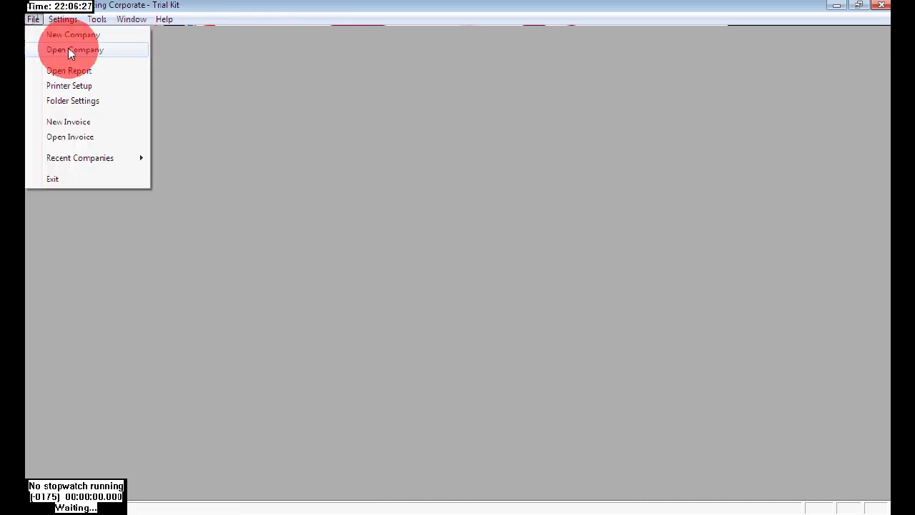
click(68, 36)
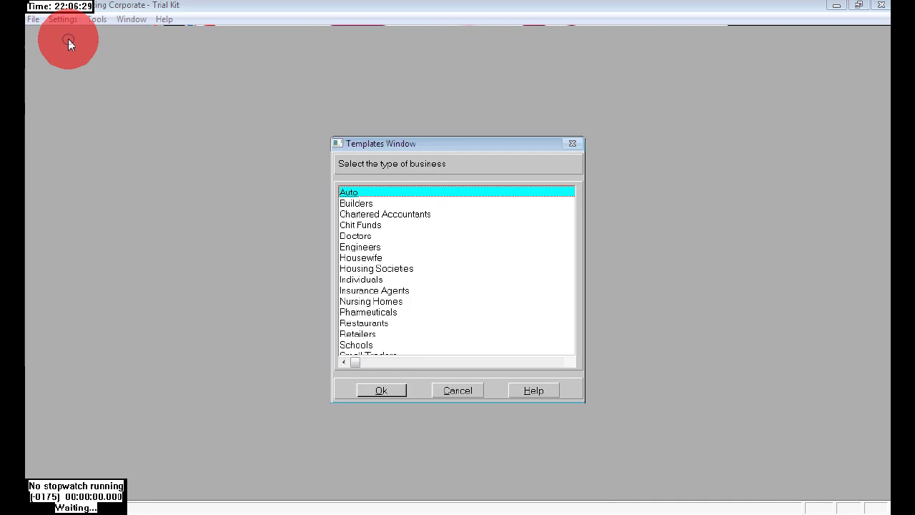
key(Down)
key(Down)
key(Down)
key(Down)
key(Down)
key(Down)
key(Down)
key(Down)
key(Down)
key(Down)
key(Down)
key(Down)
key(Down)
key(Down)
key(Down)
key(Down)
key(Down)
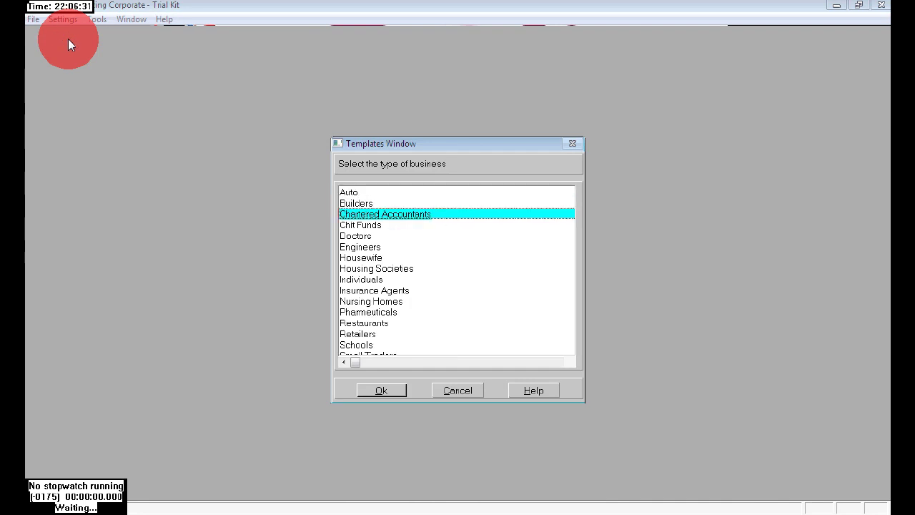
key(Up)
key(Return)
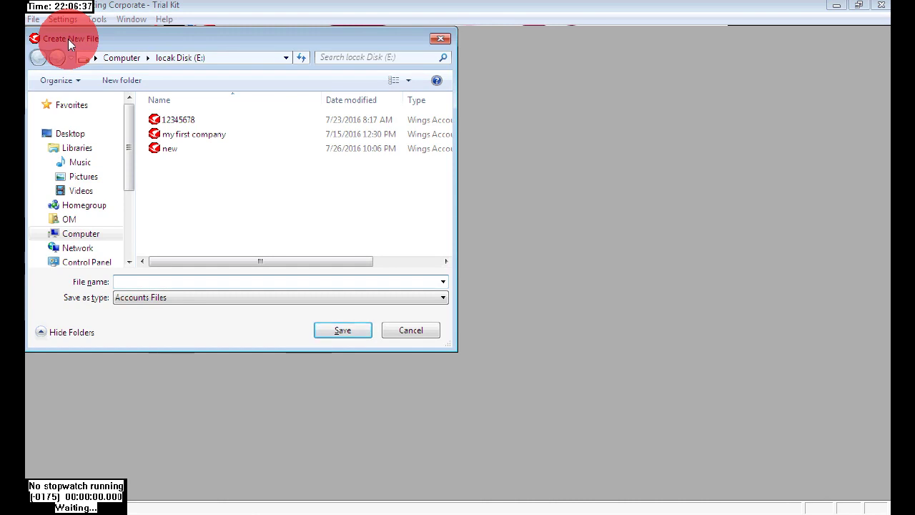
Save the new company file as 'crs company file' on drive E:
text(c)
text(rs com)
text(pany)
text( fil)
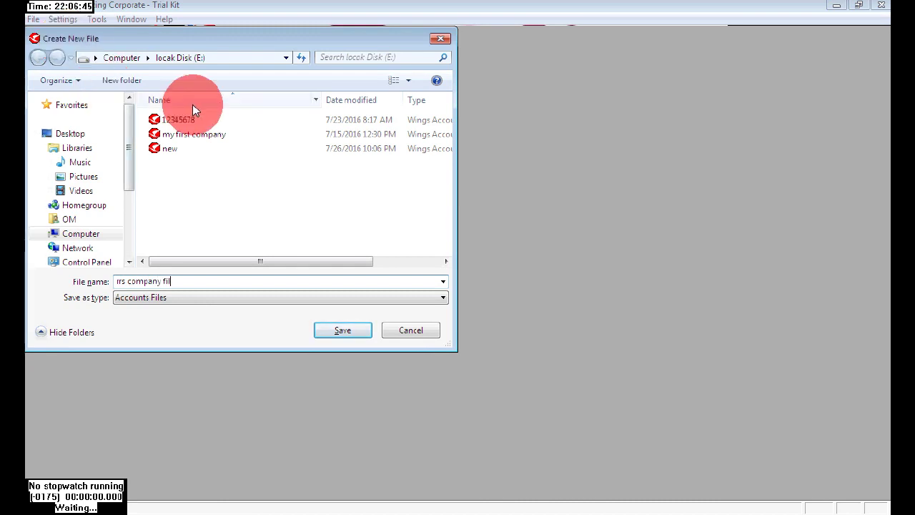
text(e)
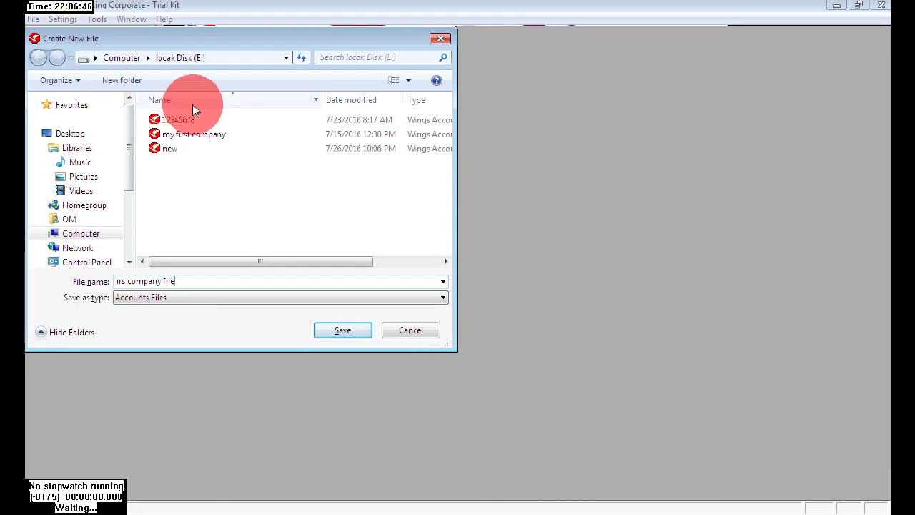
click(342, 333)
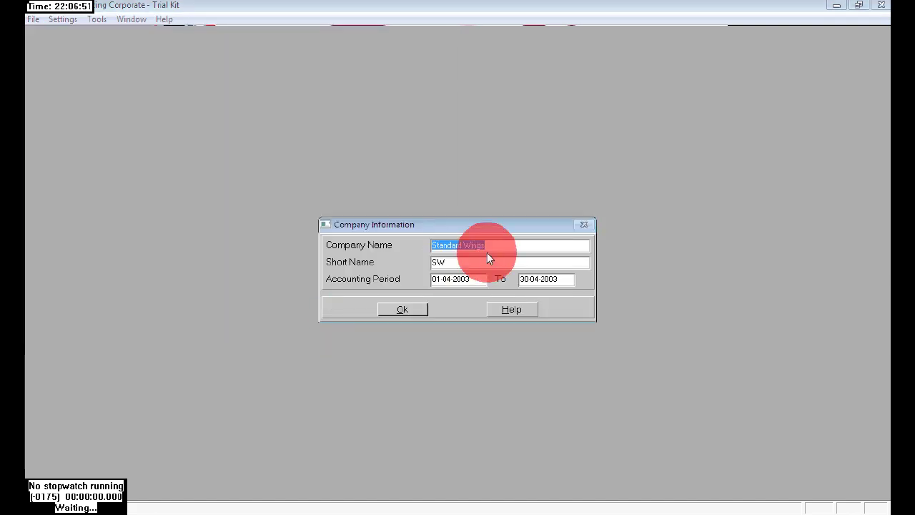
Set Company Name to 'RR 's institute of Learning' and Short Name to 'RR 's'
key(BackSpace)
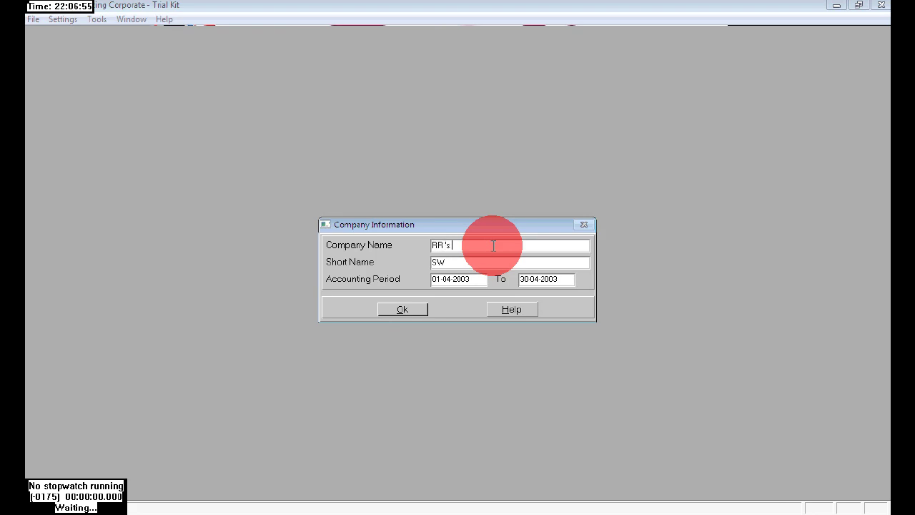
text(RR 's institute of Learning)
key(BackSpace)
key(BackSpace)
text(RR 's)
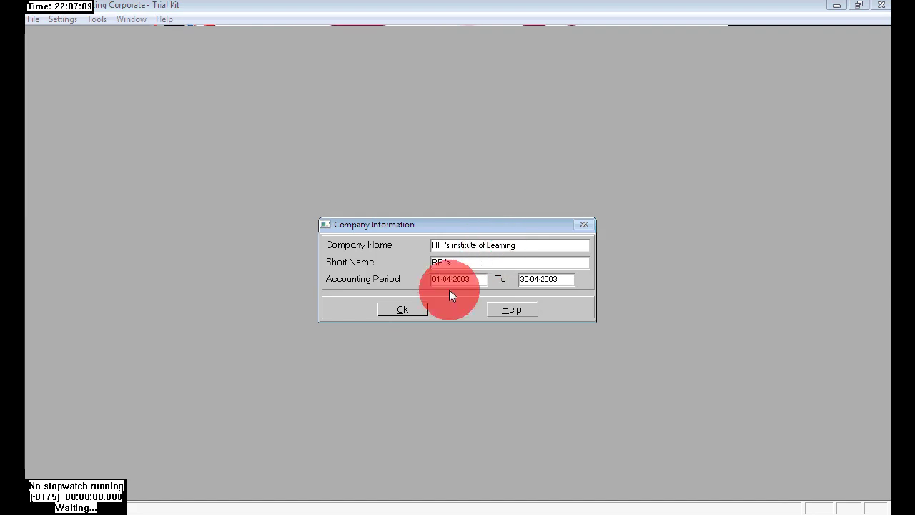
click(402, 309)
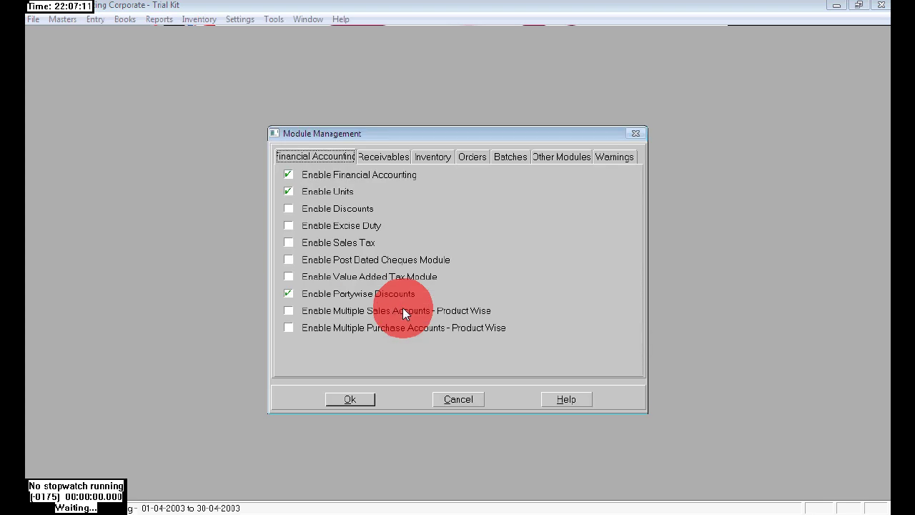
Turn off Enable Units and accept the module and default advanced settings
click(289, 190)
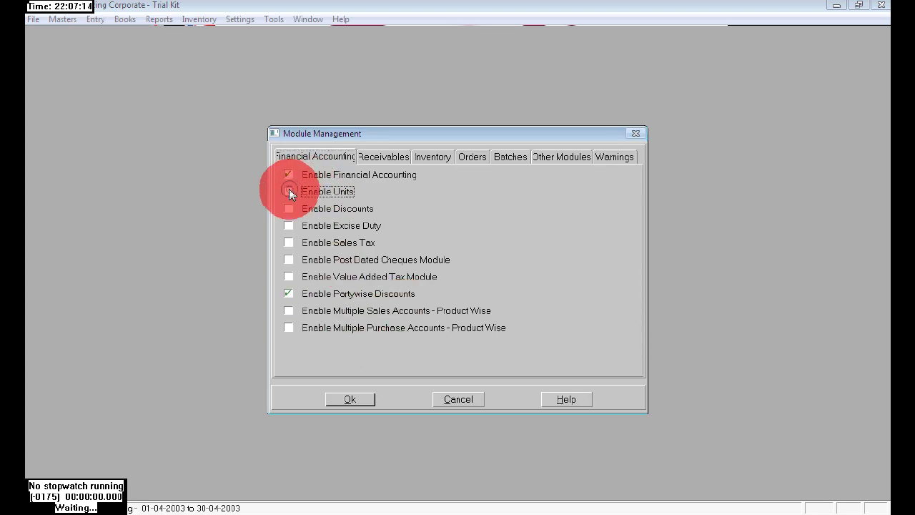
click(347, 400)
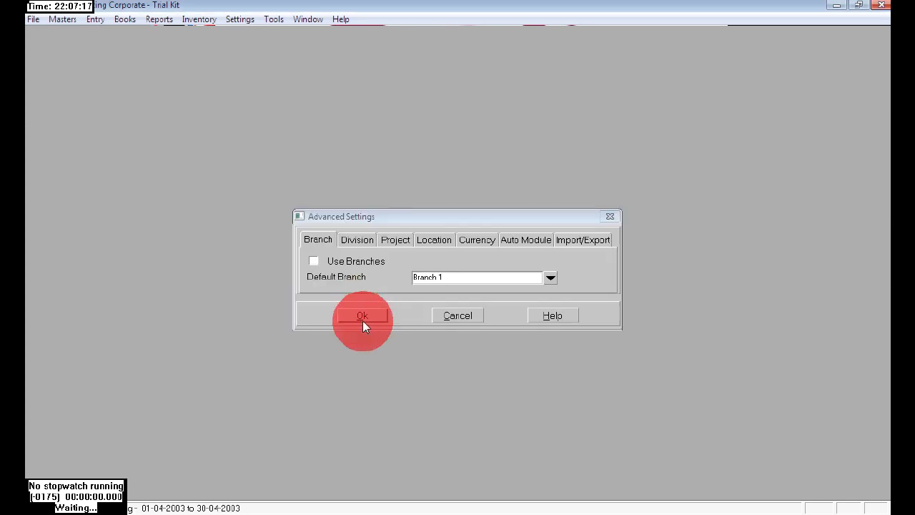
click(362, 317)
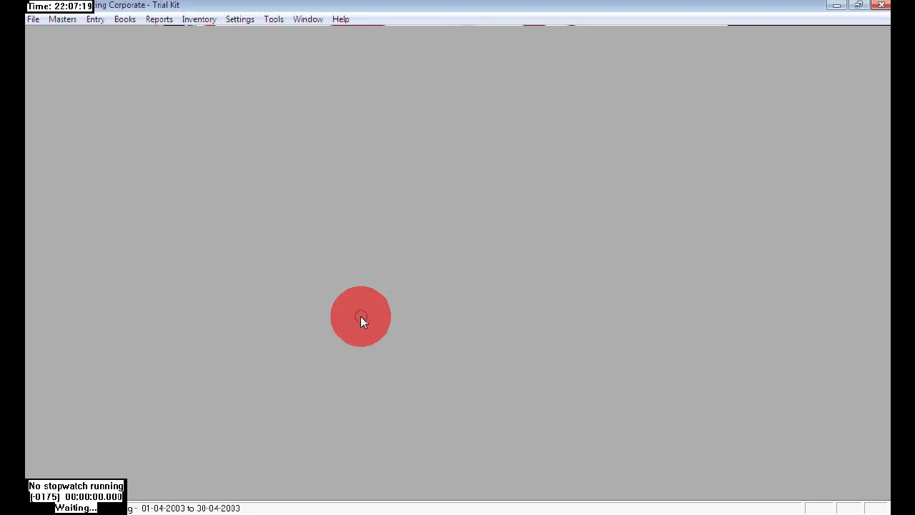
click(62, 19)
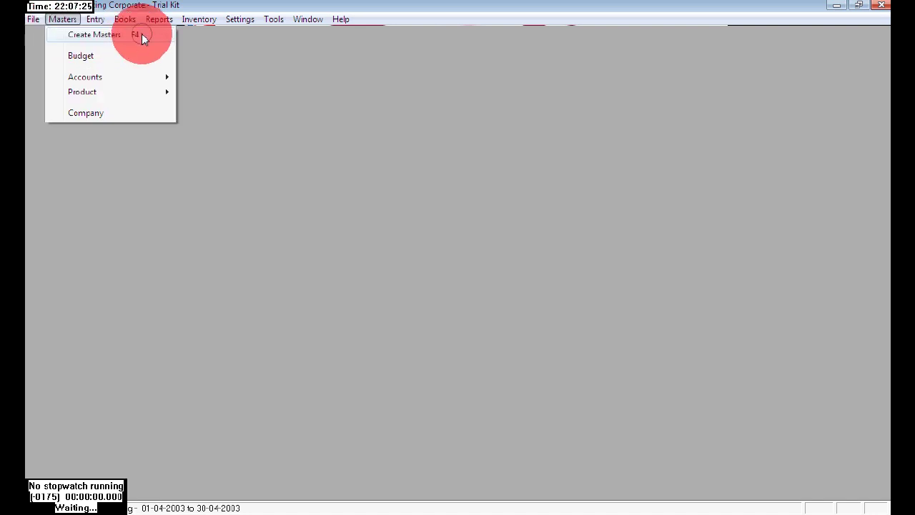
Start a new master and set its Master Type to Product
click(142, 34)
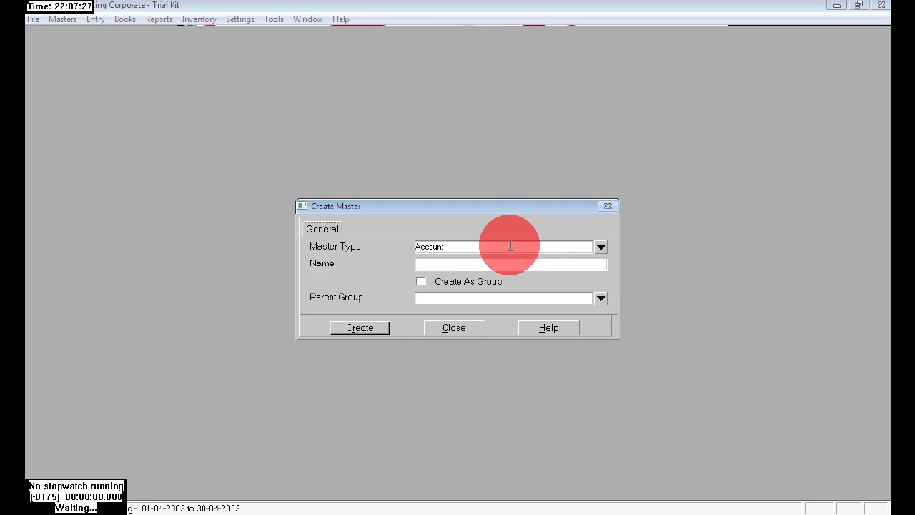
click(570, 249)
key(BackSpace)
key(BackSpace)
key(BackSpace)
key(BackSpace)
key(BackSpace)
key(BackSpace)
key(BackSpace)
text(pro)
click(601, 247)
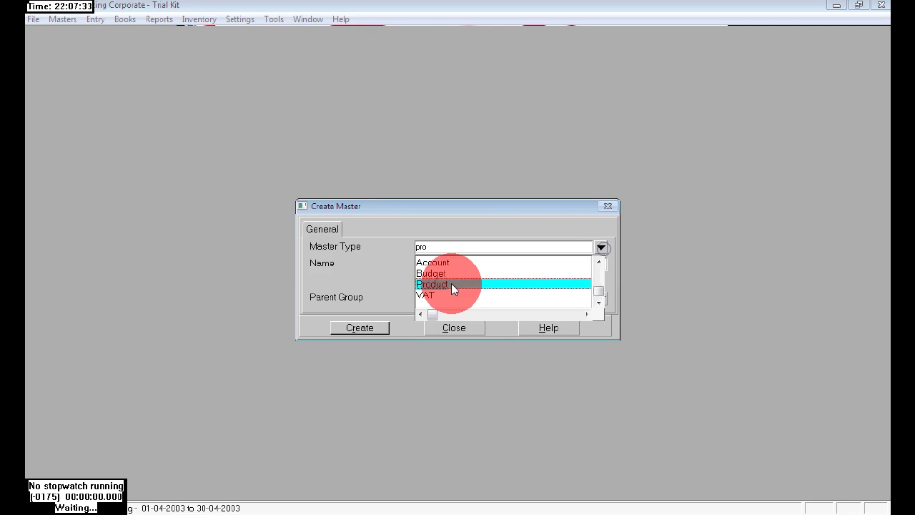
click(429, 284)
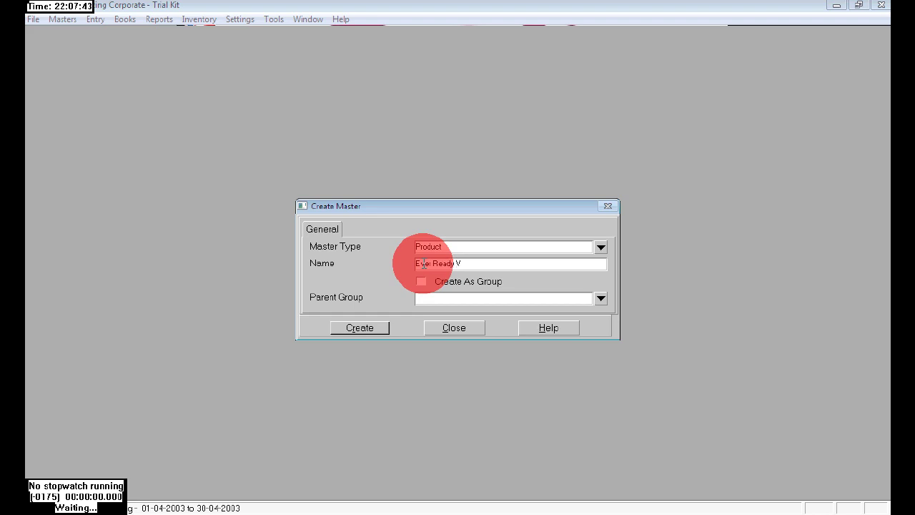
Name the product Ever Ready Batteries under All Products and create it
text(teries)
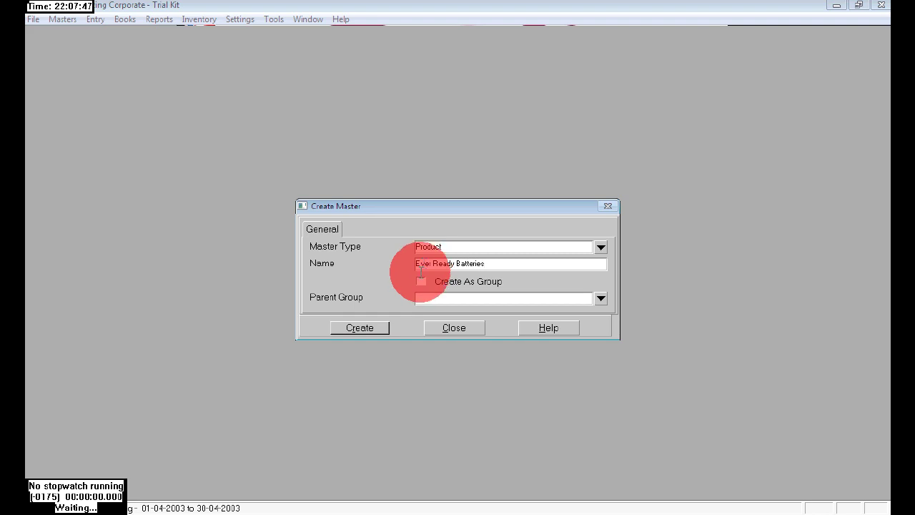
click(430, 299)
text(all)
key(Tab)
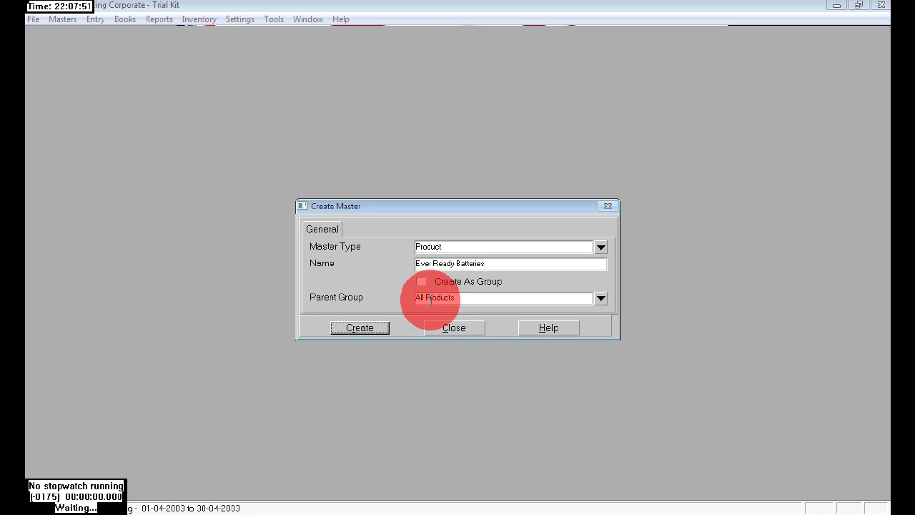
click(367, 326)
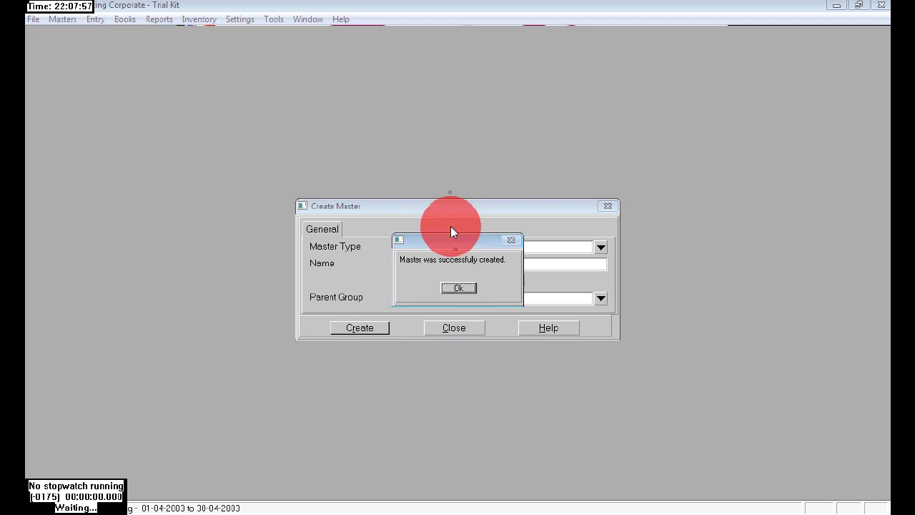
drag(450, 238, 714, 221)
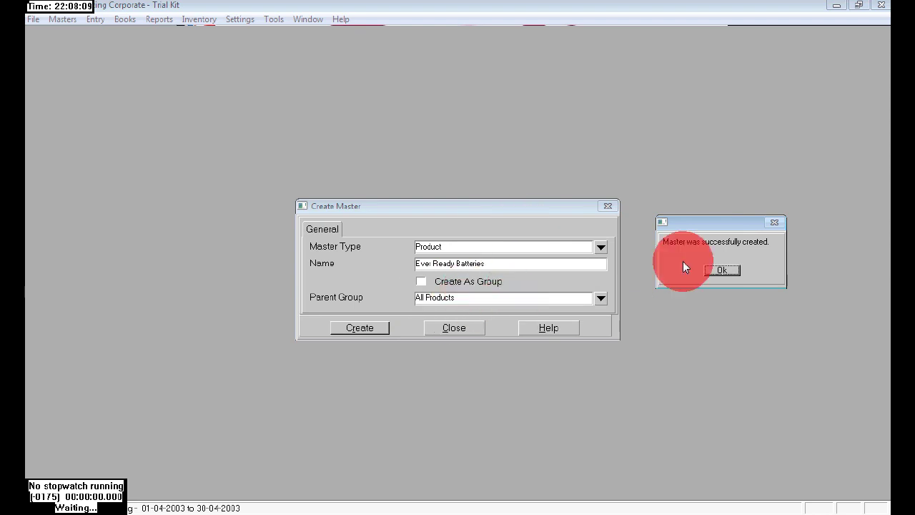
Create the Hp Printers product under All Products, then close the Create Master form
click(724, 269)
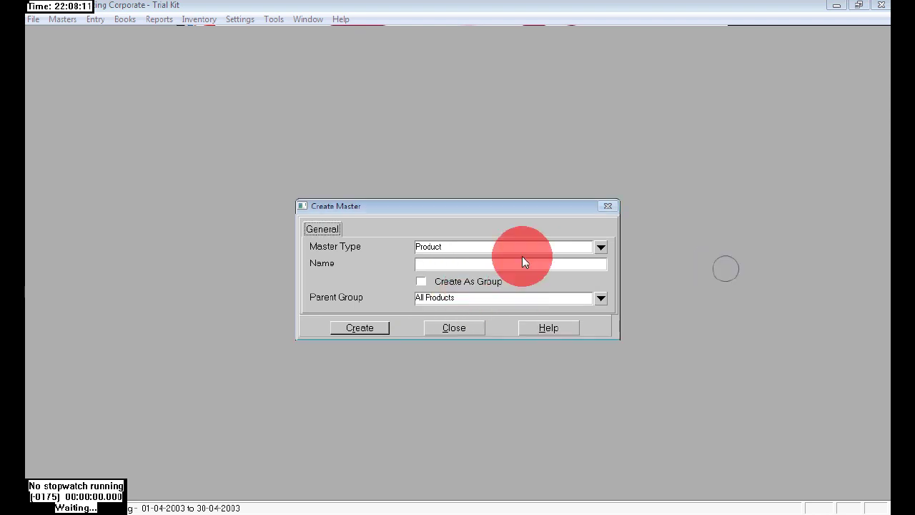
click(465, 263)
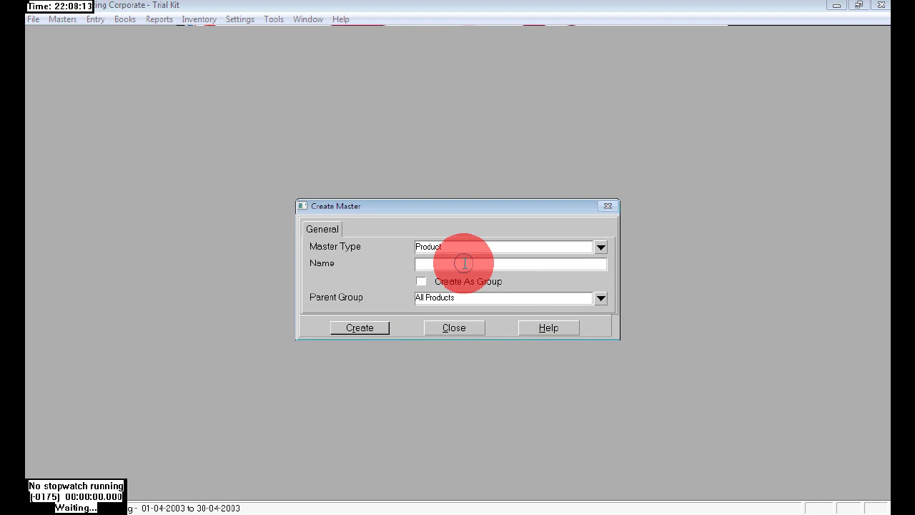
text(Hp Printers)
click(359, 328)
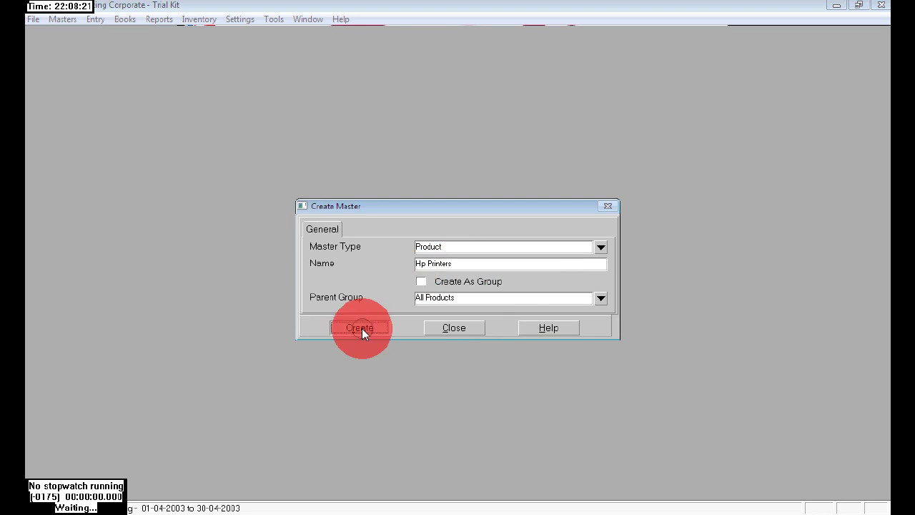
click(460, 288)
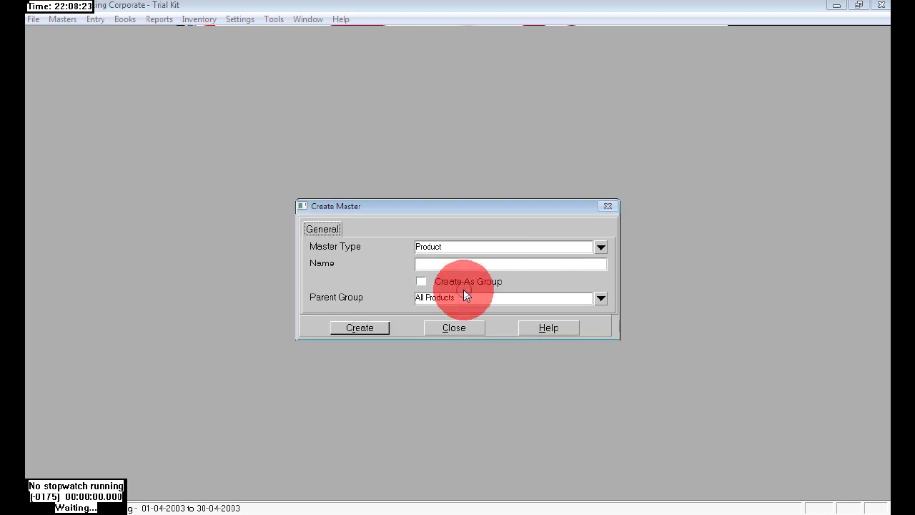
click(459, 328)
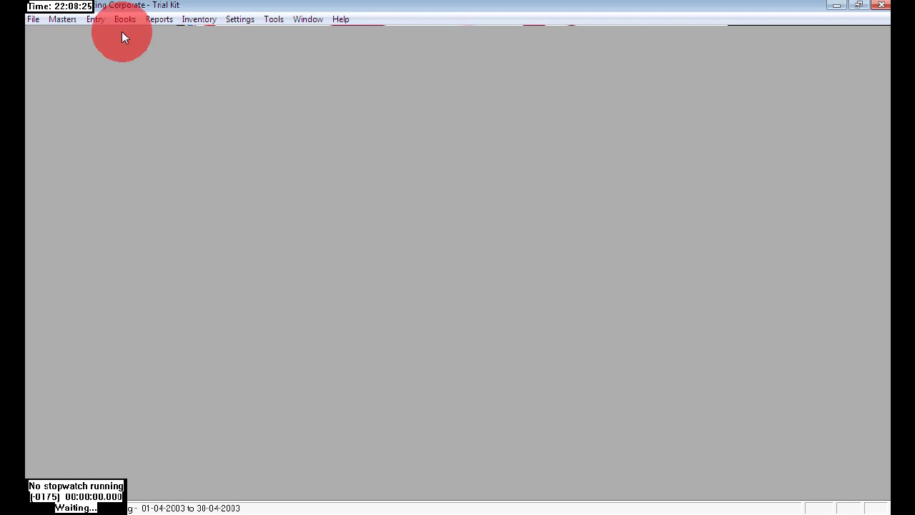
Start a new Opening Stock voucher and unlock it for editing
click(95, 25)
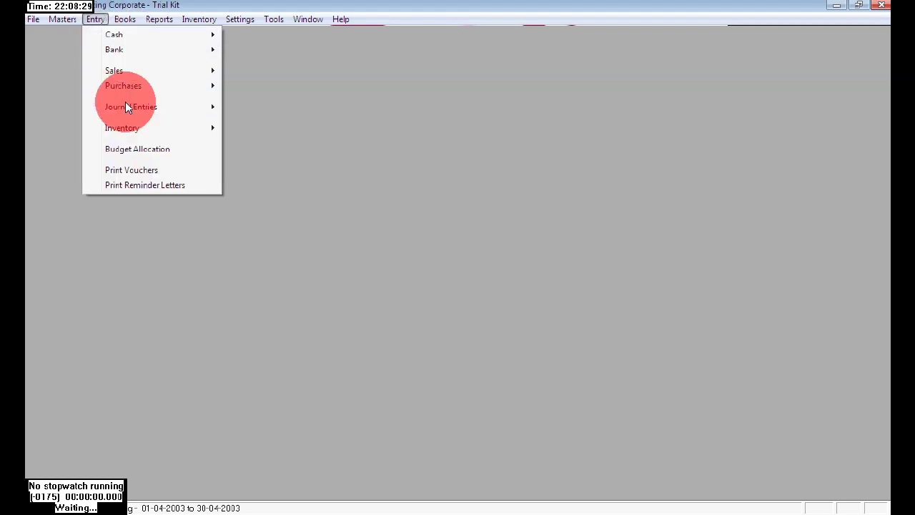
mouse_move(126, 129)
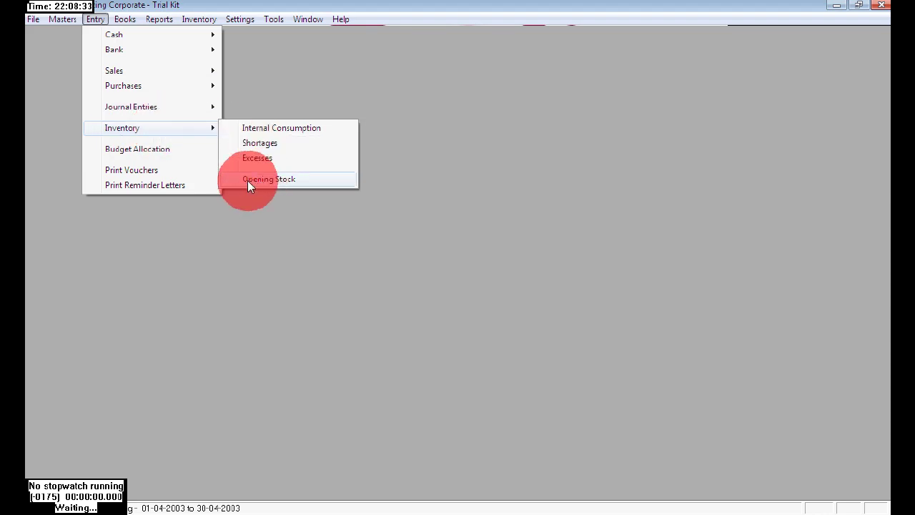
click(315, 177)
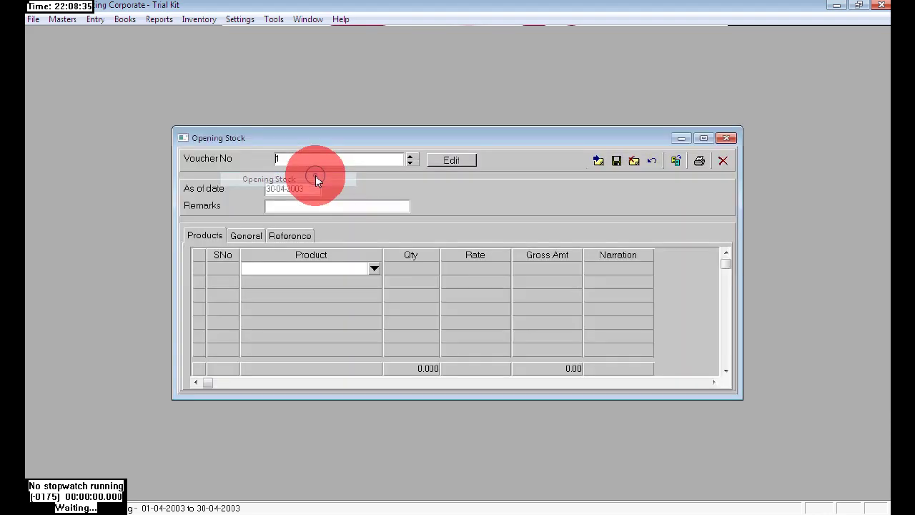
click(453, 161)
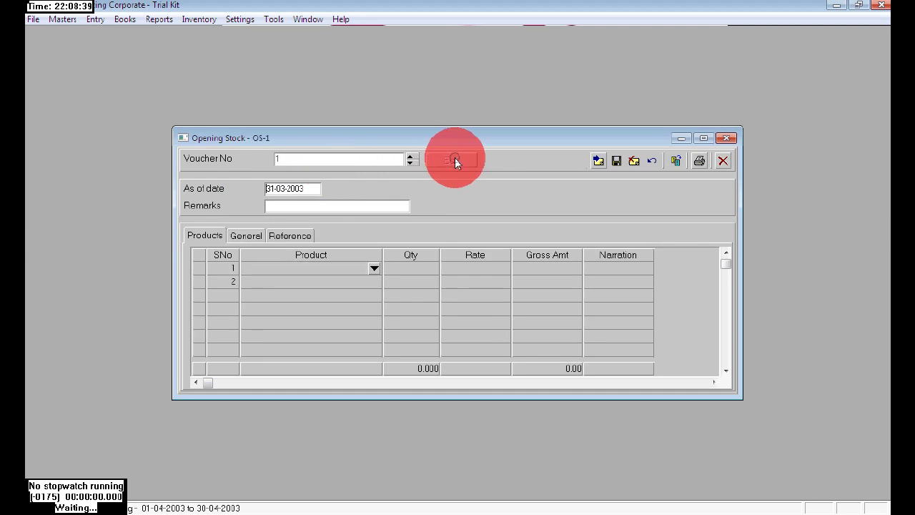
Save 100 Ever Ready Batteries at 1,500 with remark 'tranferd to New financial'
click(360, 271)
text(eve)
key(Return)
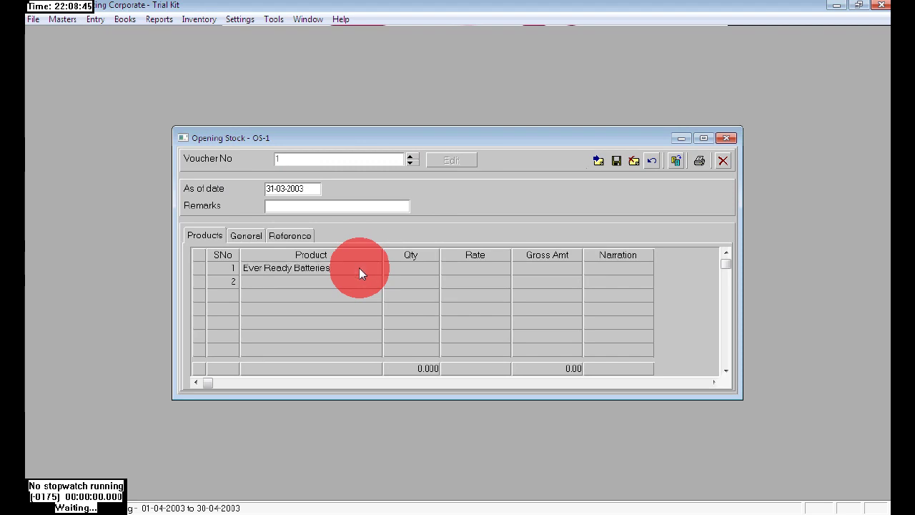
click(405, 266)
text(100)
key(Return)
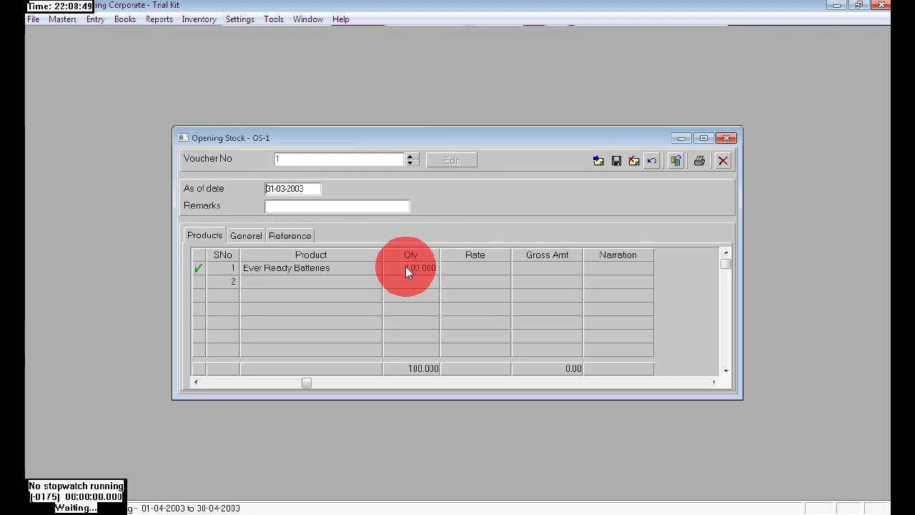
click(462, 267)
text(1500)
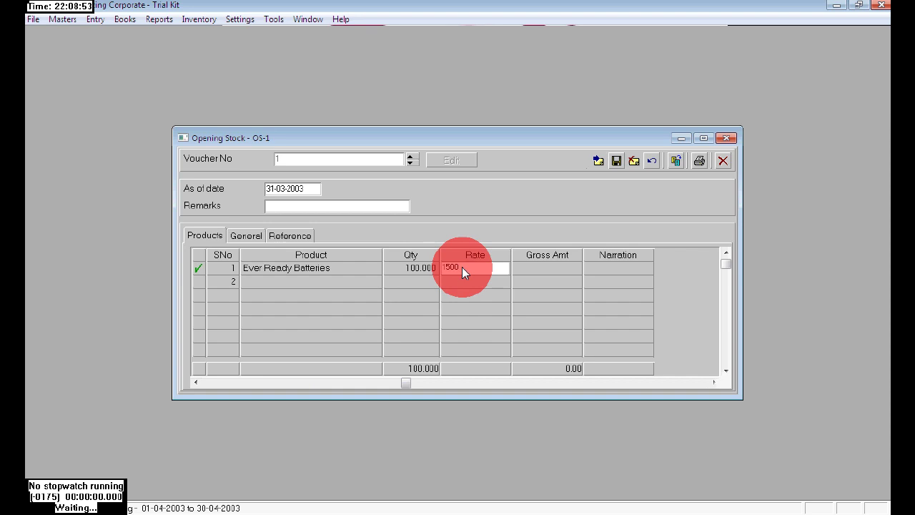
key(Return)
key(Return)
key(Return)
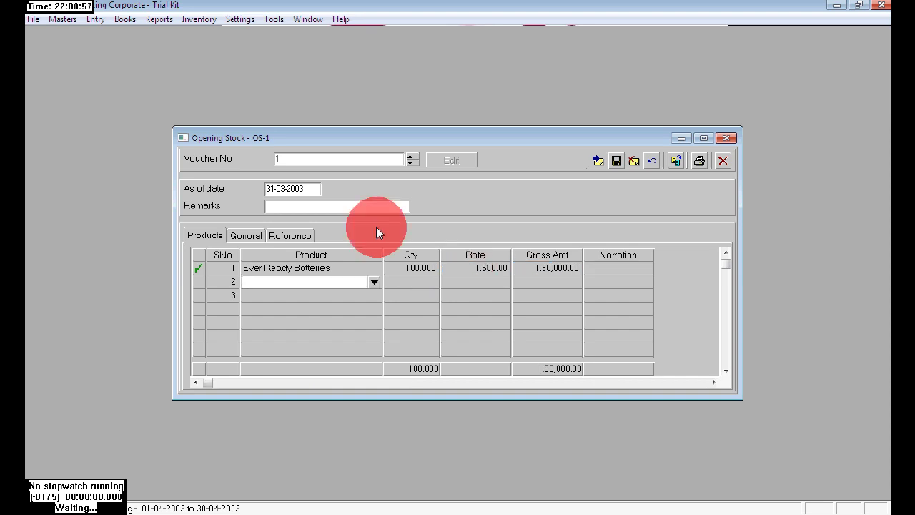
click(354, 208)
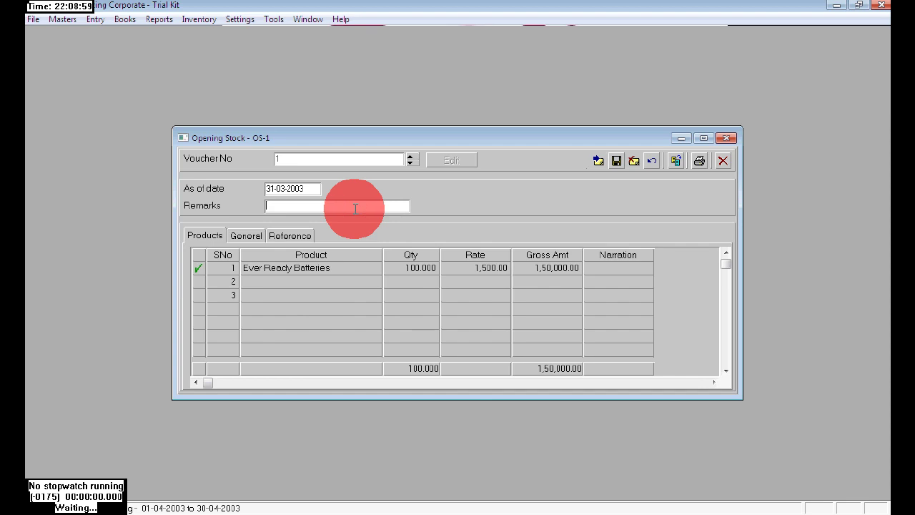
text(tranferd to New financial yea)
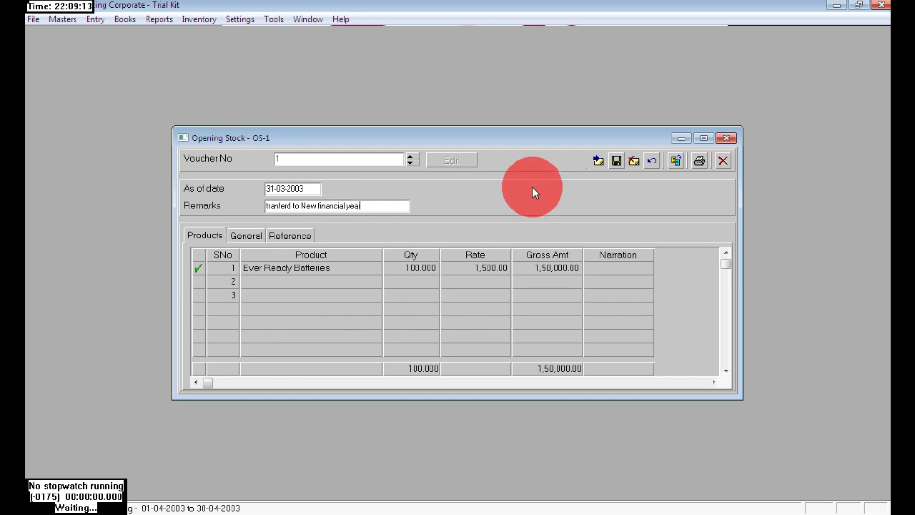
click(617, 160)
Save opening stock of 450 Hp Printers at 3,500, then close the form
click(453, 160)
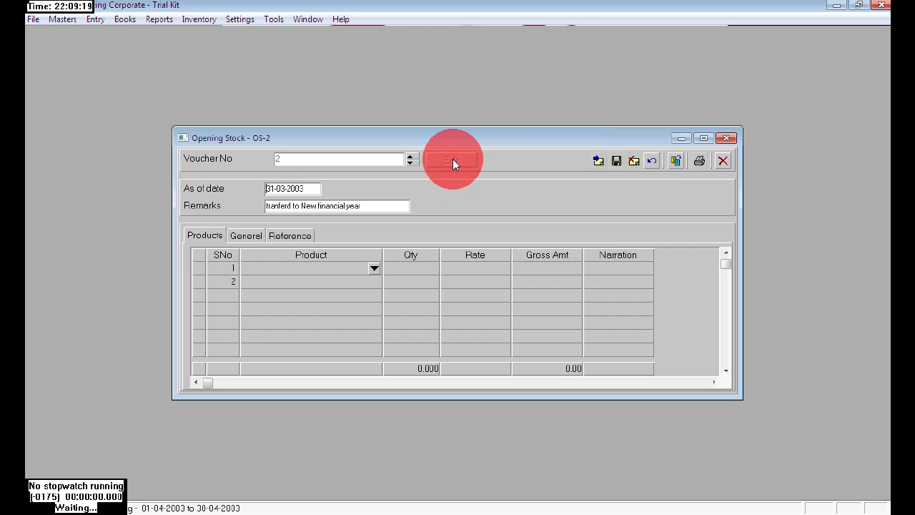
click(331, 269)
text(Hp)
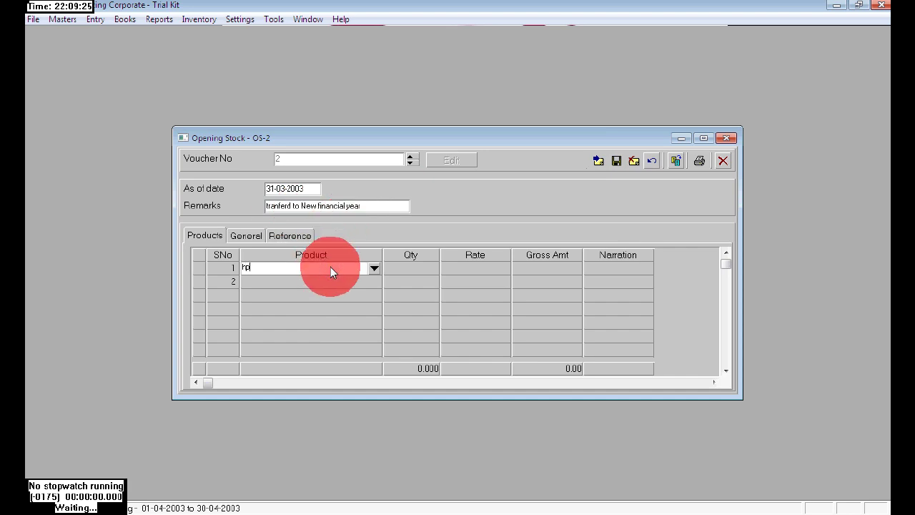
key(Return)
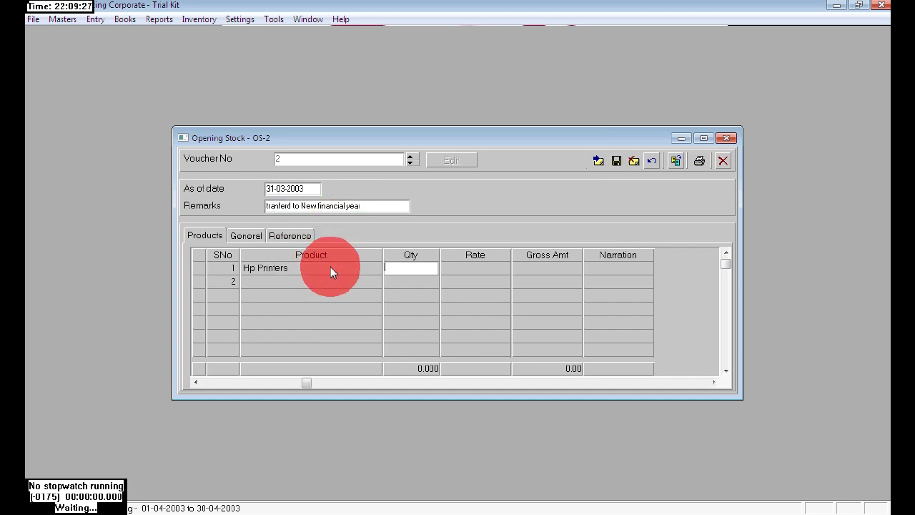
text(450)
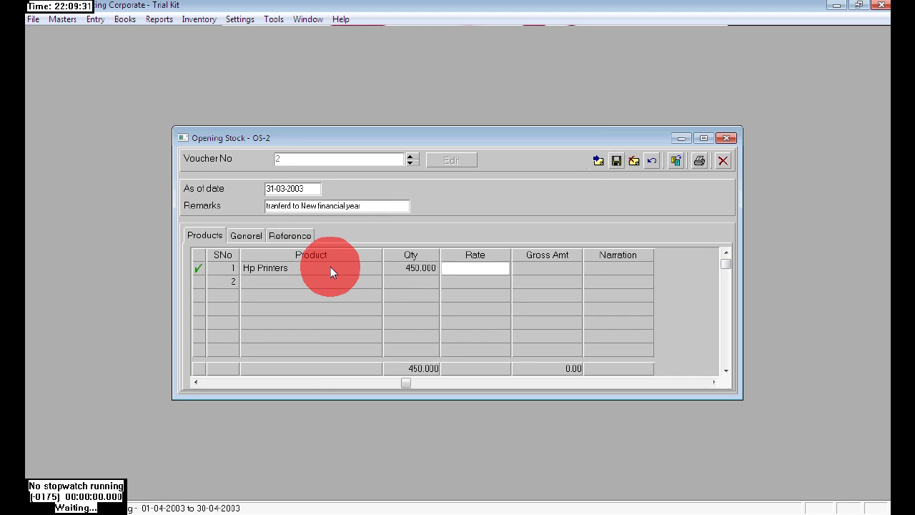
text(3500)
key(Return)
key(Return)
key(Return)
key(Return)
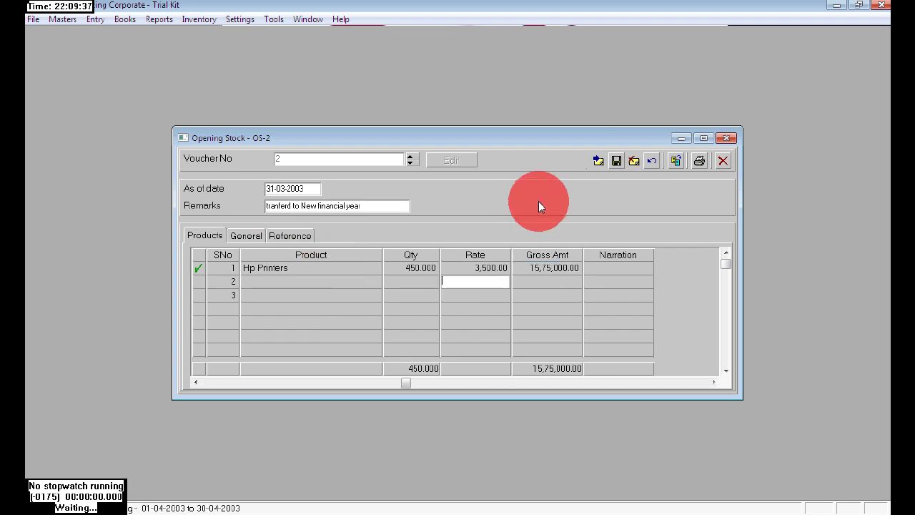
click(617, 159)
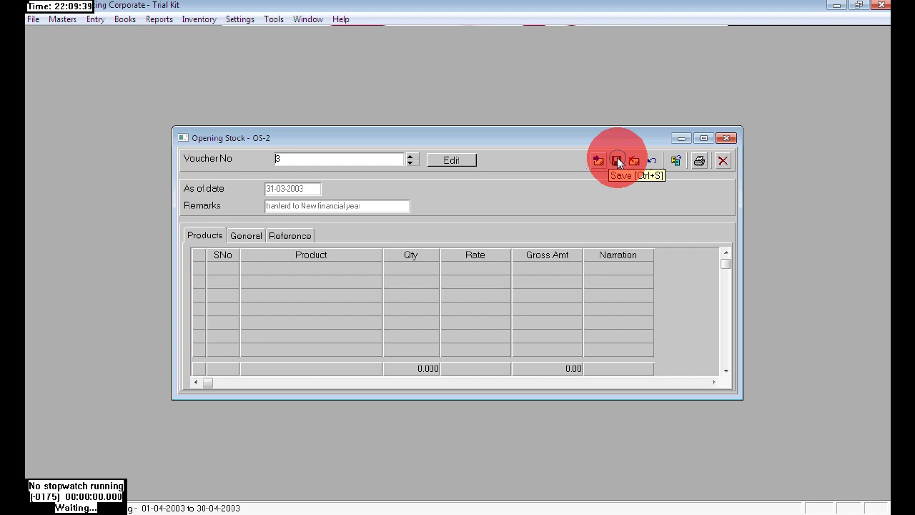
click(726, 140)
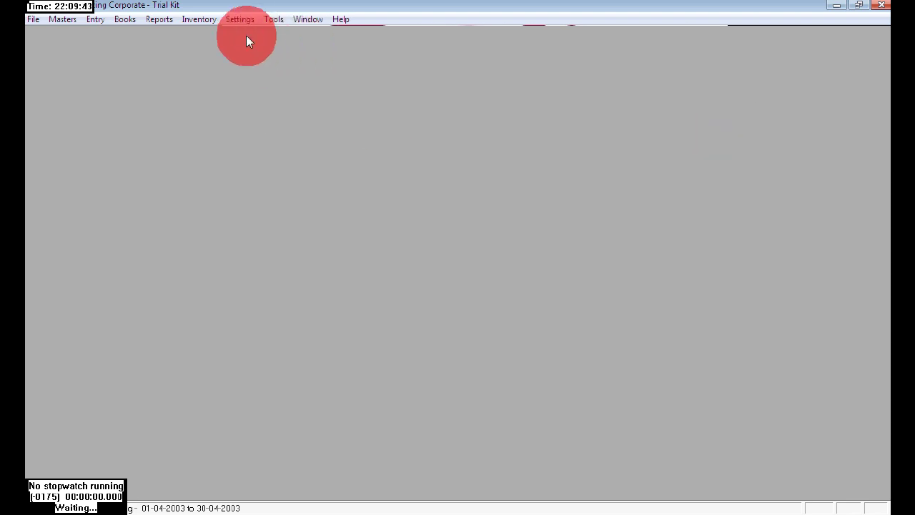
Open Stock Balances for the entire period across All Products, maximized
click(195, 24)
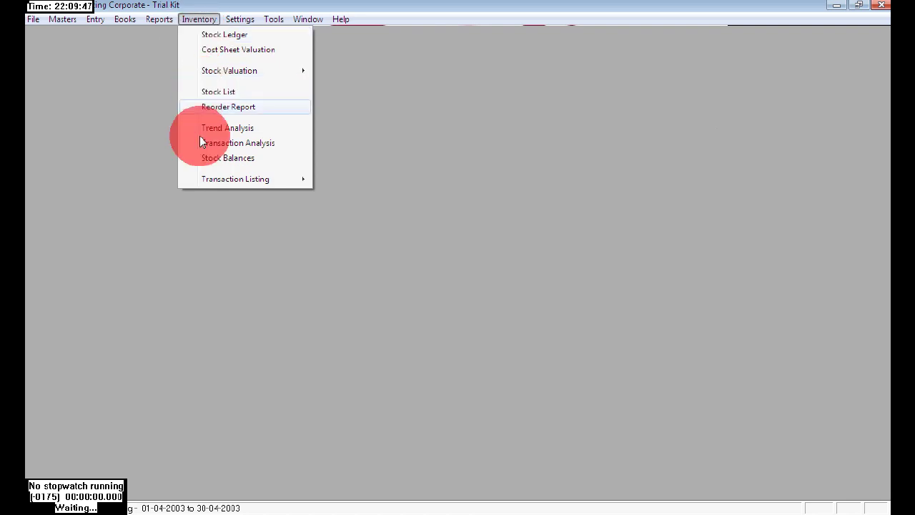
click(266, 159)
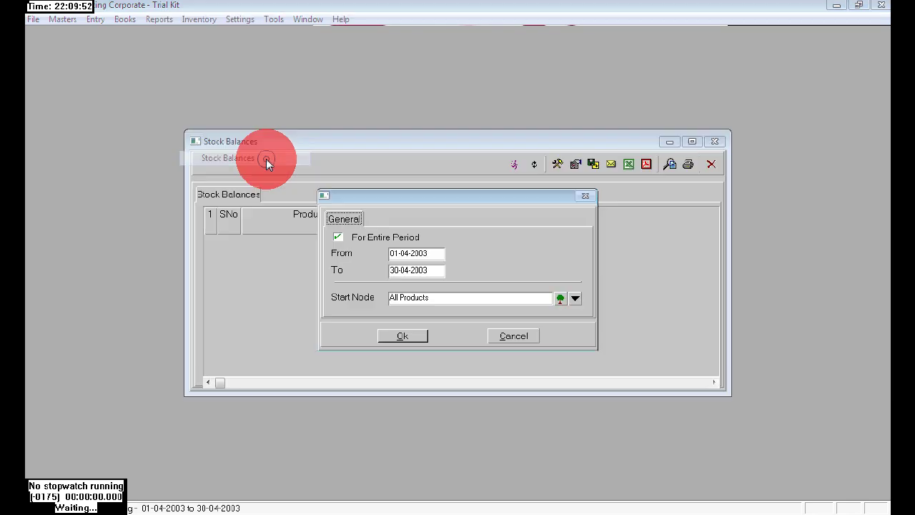
click(409, 340)
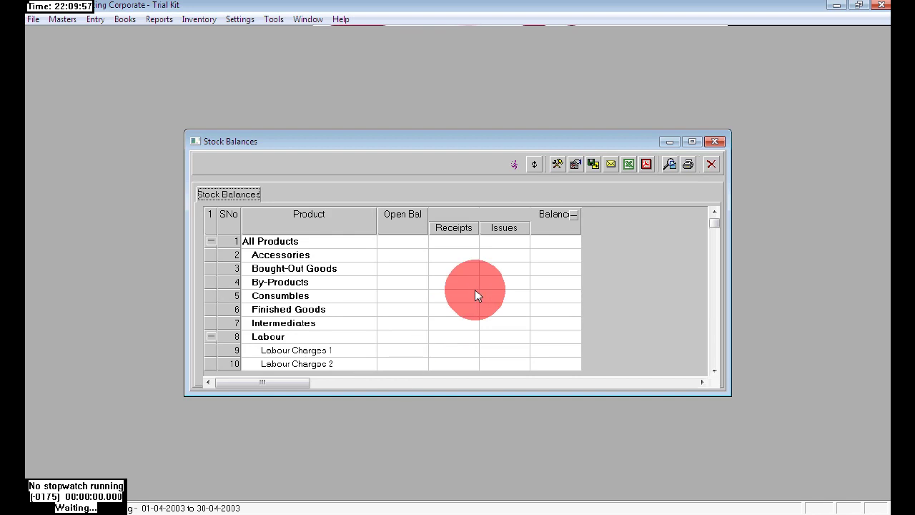
click(693, 140)
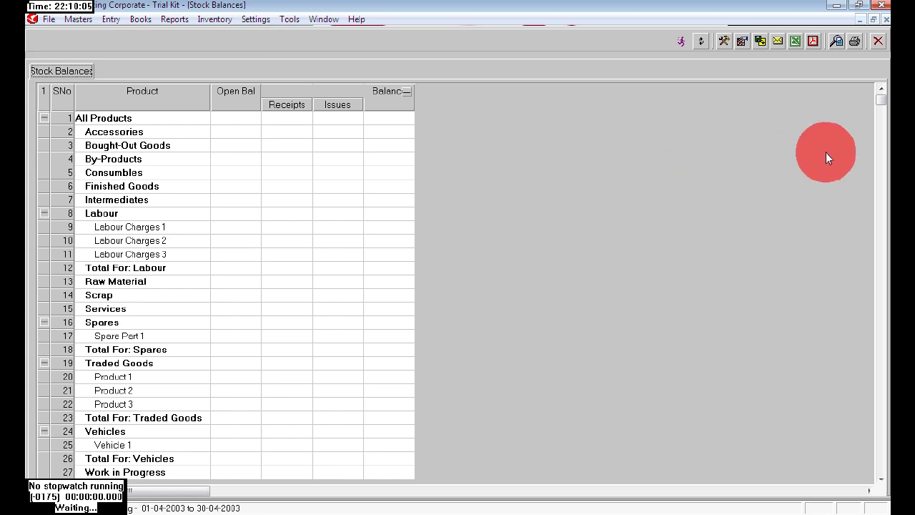
click(883, 100)
drag(887, 105, 828, 5)
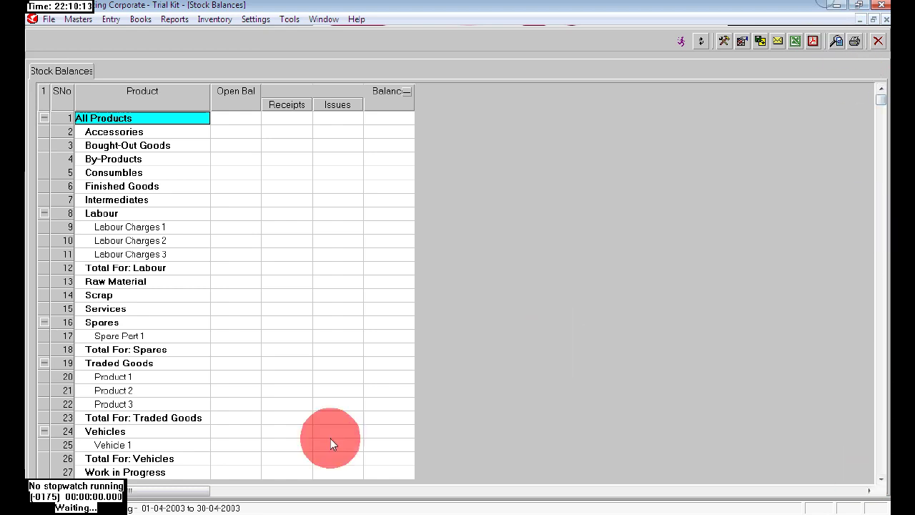
click(253, 507)
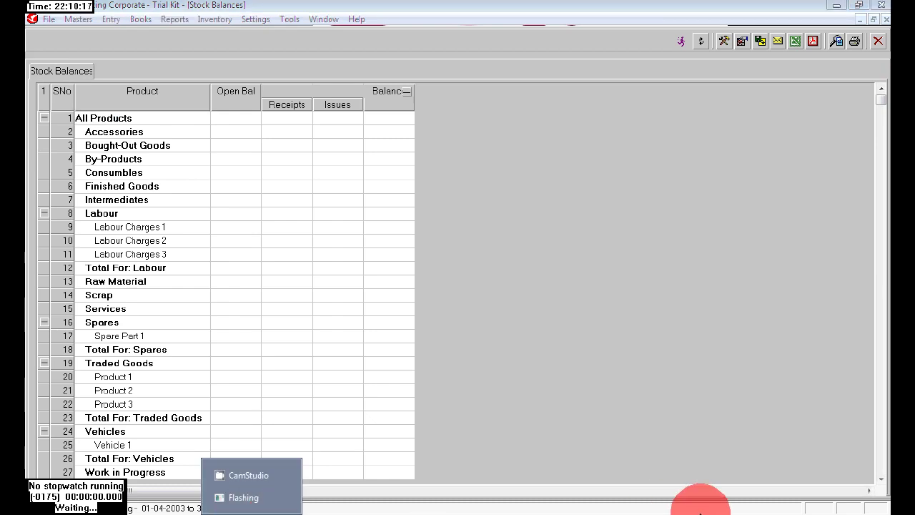
Bring up the CamStudio recorder from the taskbar and pause the recording
click(740, 512)
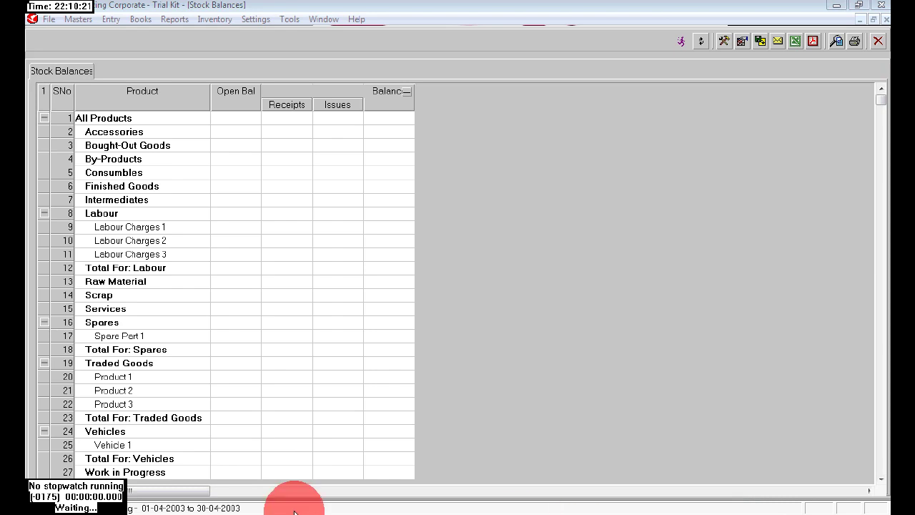
click(256, 511)
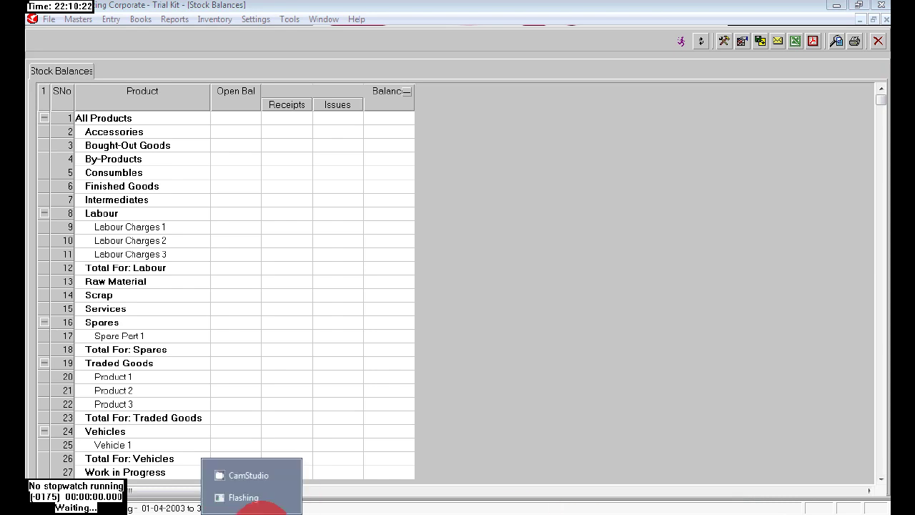
click(250, 476)
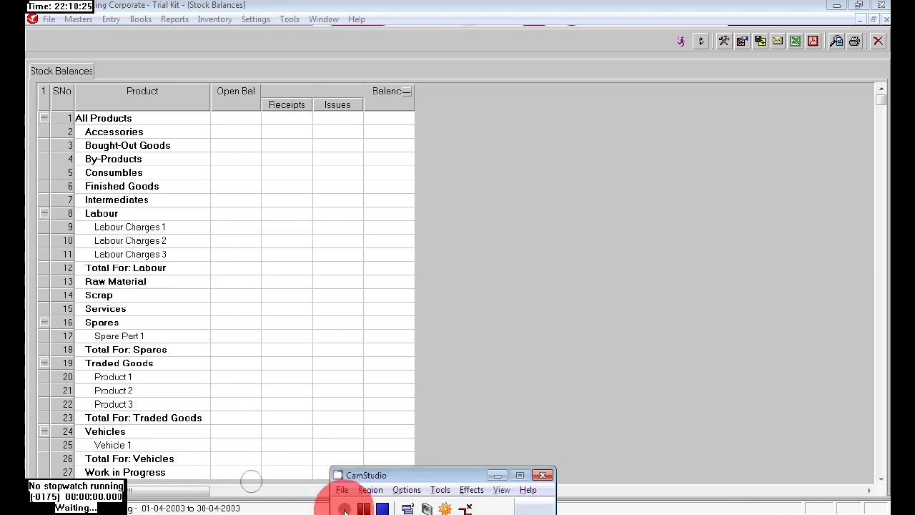
click(345, 508)
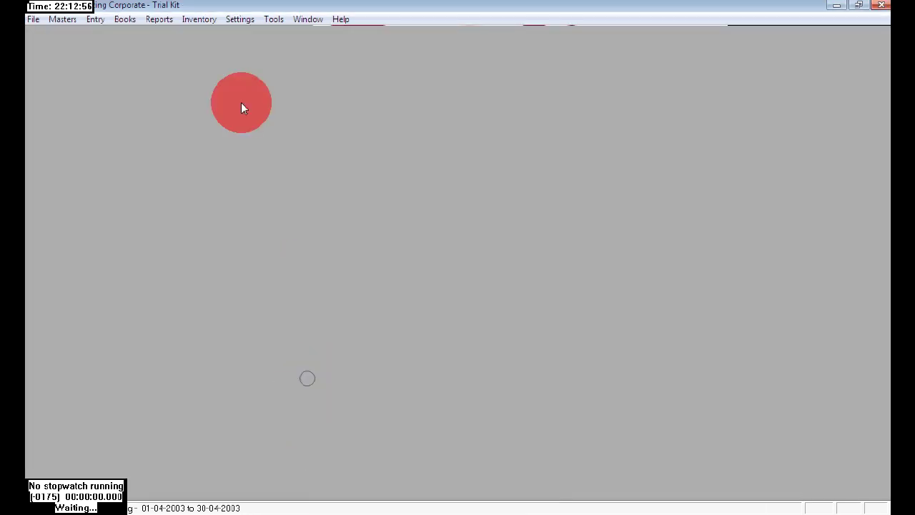
click(198, 20)
Open the Weighted Average stock valuation report for All Products
mouse_move(220, 70)
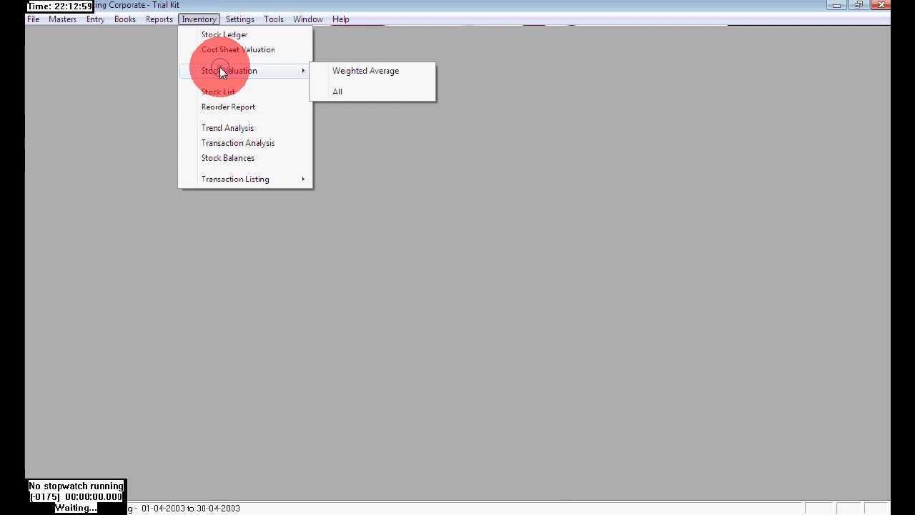
click(364, 70)
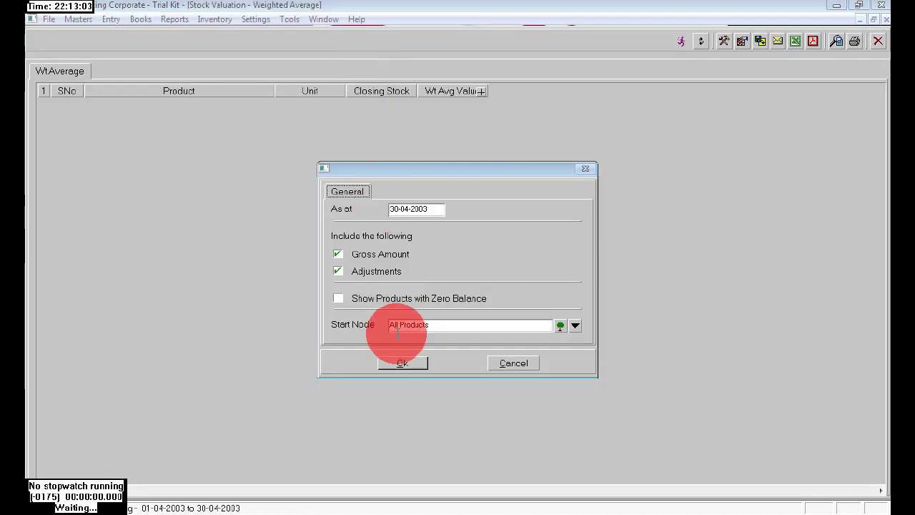
click(401, 363)
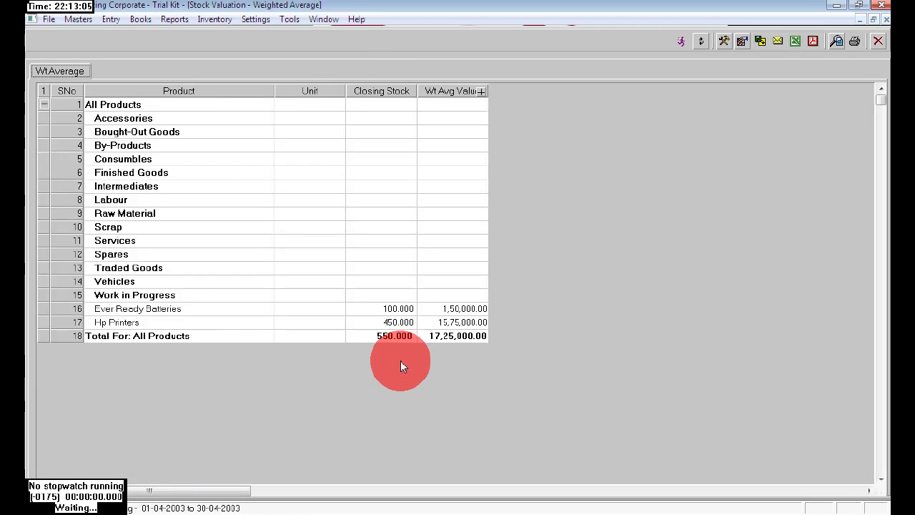
Review both products' stock and values, totalling 550 units worth 17,25,000.00
click(389, 306)
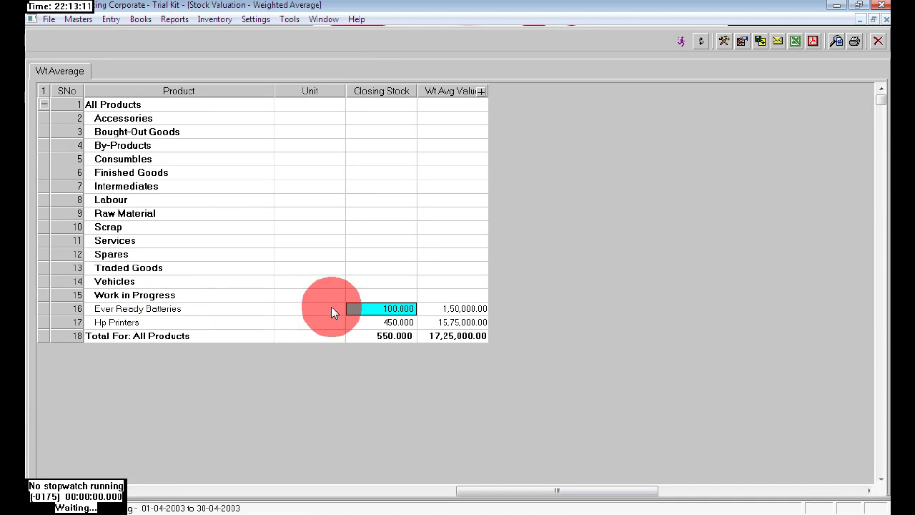
click(468, 306)
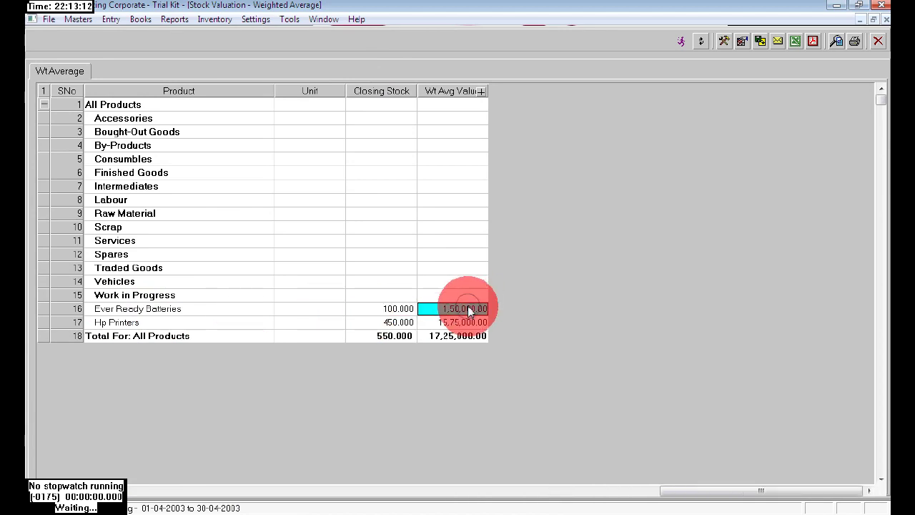
click(124, 322)
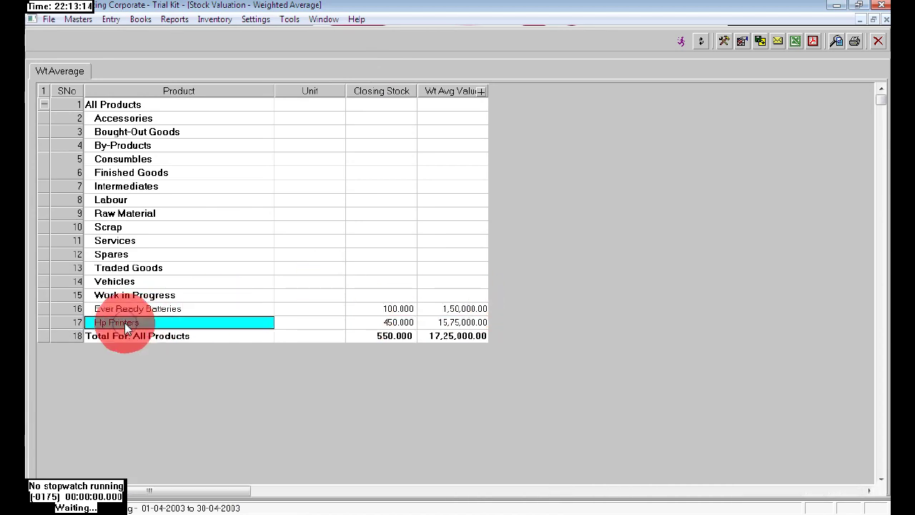
click(356, 322)
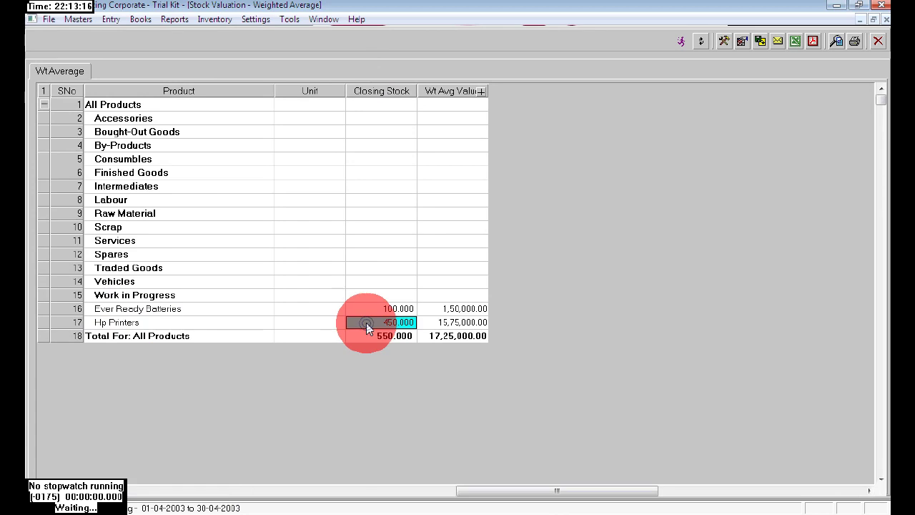
click(388, 333)
click(452, 335)
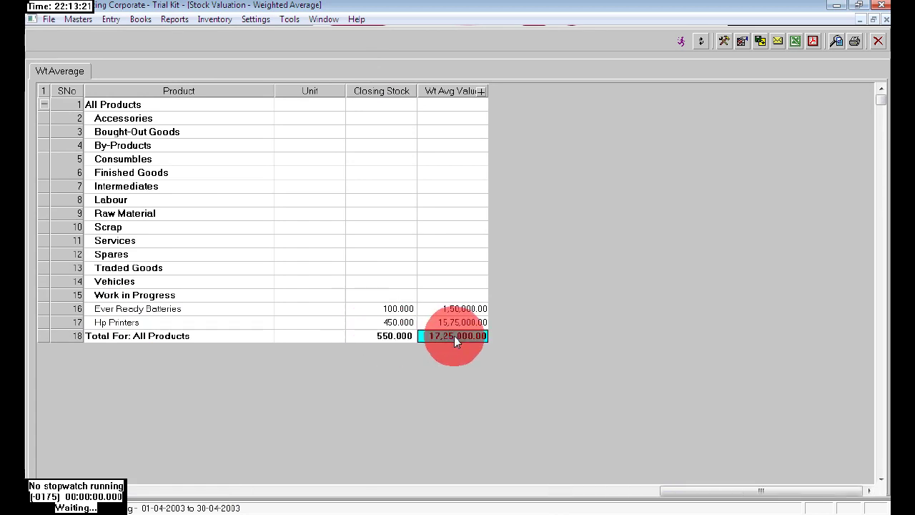
Set the valuation report's Excel export to save as qq.xls on the Desktop and confirm
click(796, 42)
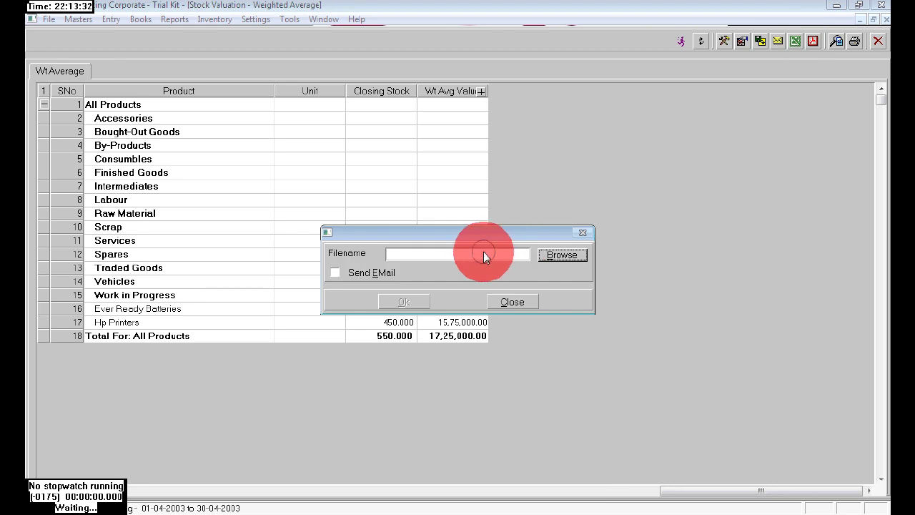
click(548, 259)
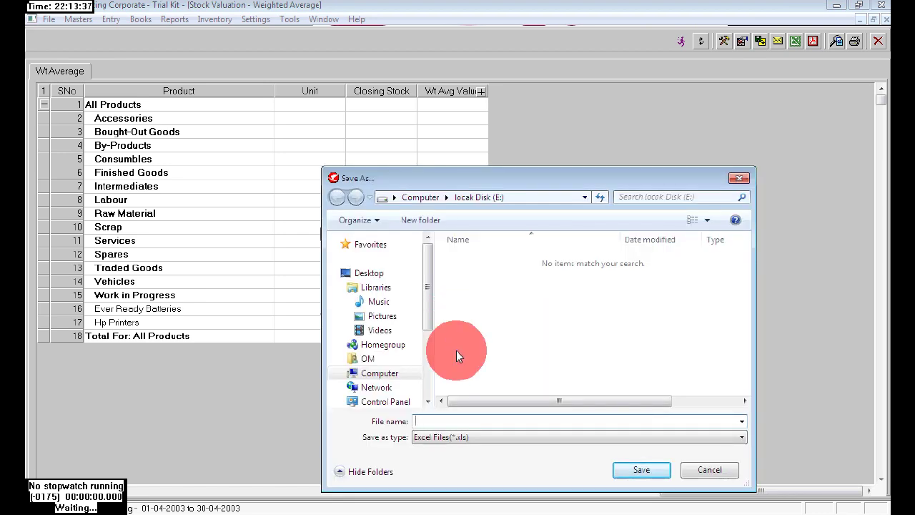
click(461, 422)
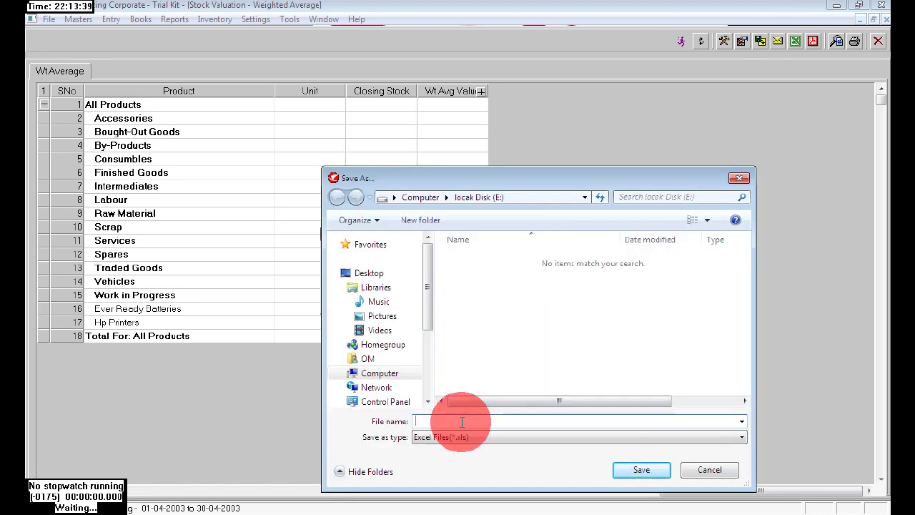
text(qq)
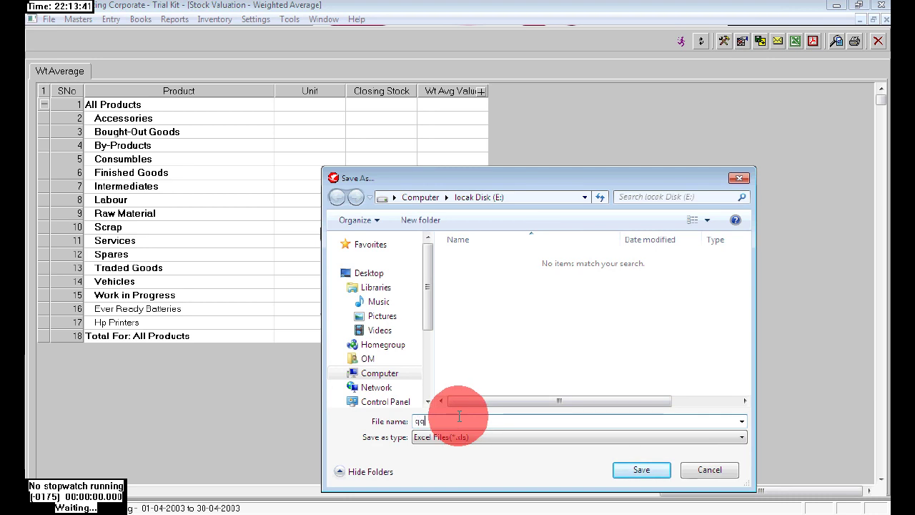
click(630, 471)
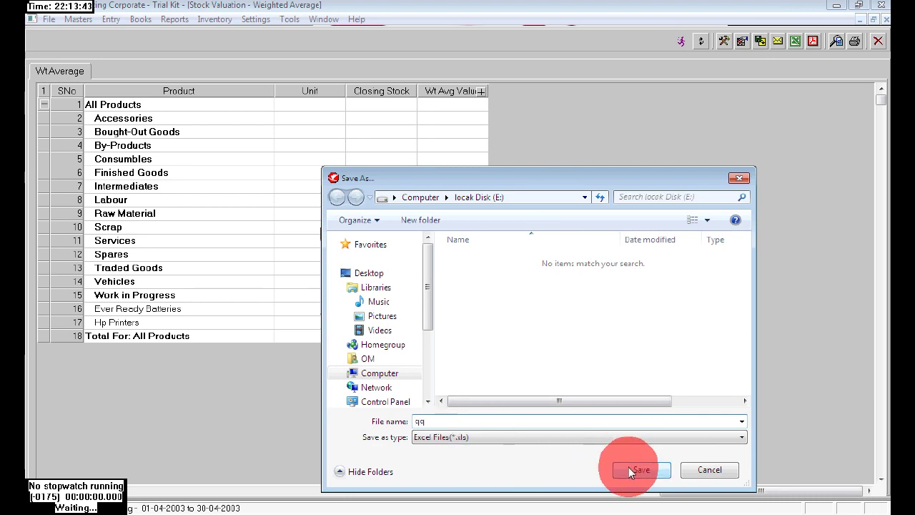
click(367, 274)
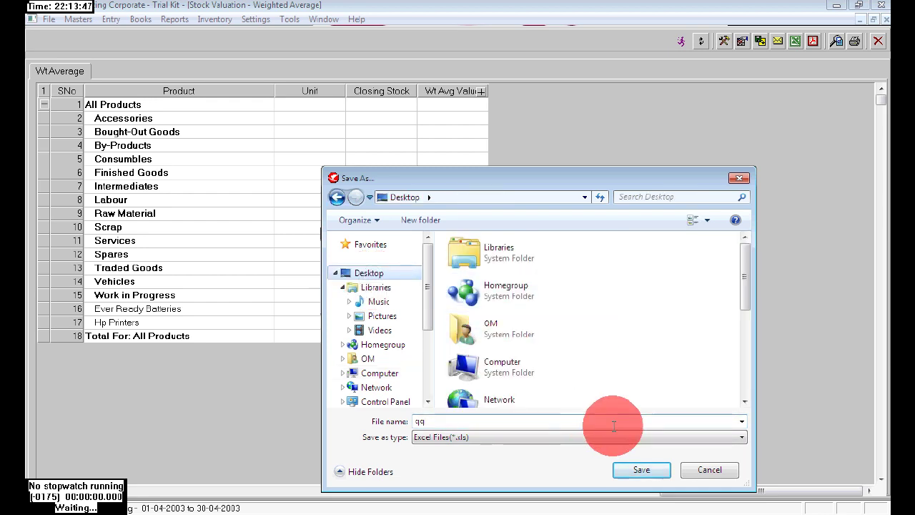
click(638, 469)
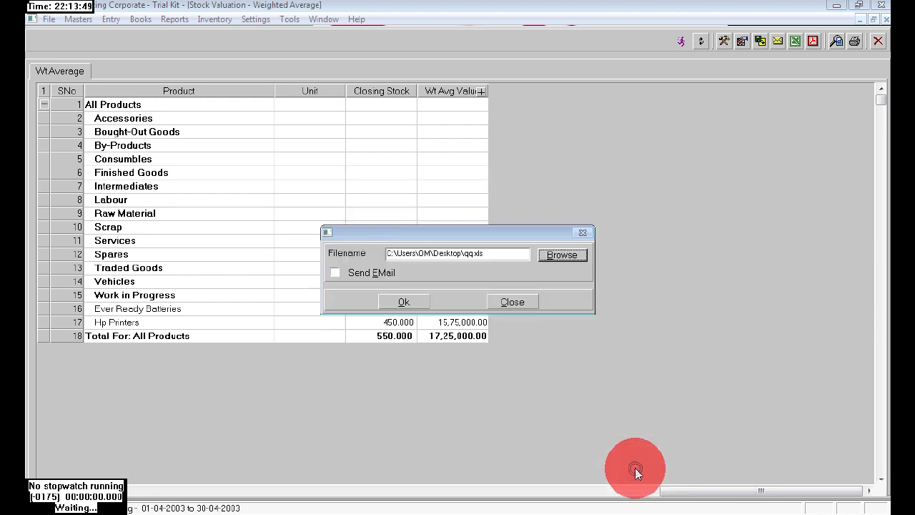
click(408, 302)
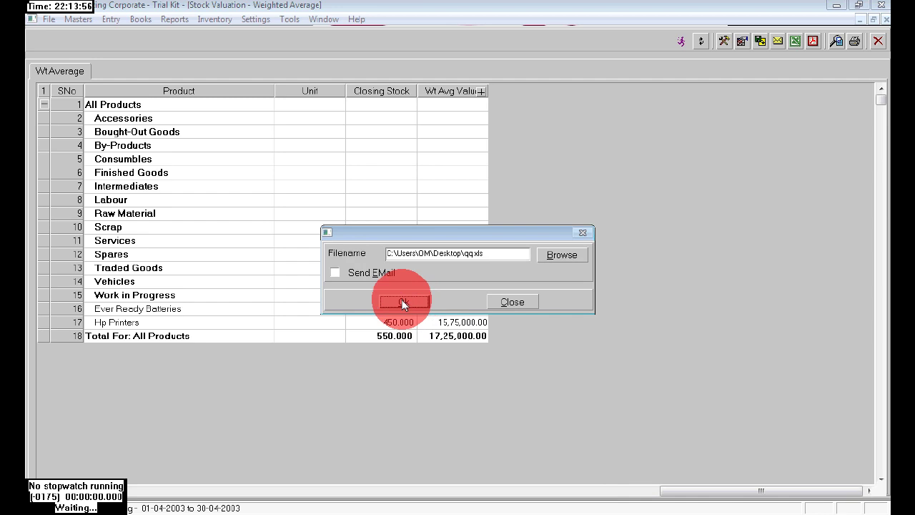
Run the qq.xls export and dismiss the repeated missing VBE6INTL.DLL error messages
click(402, 304)
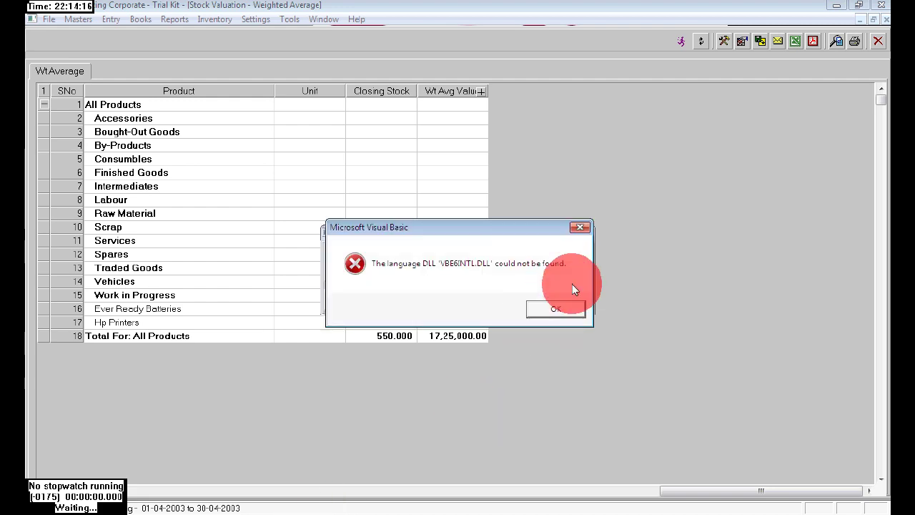
click(558, 310)
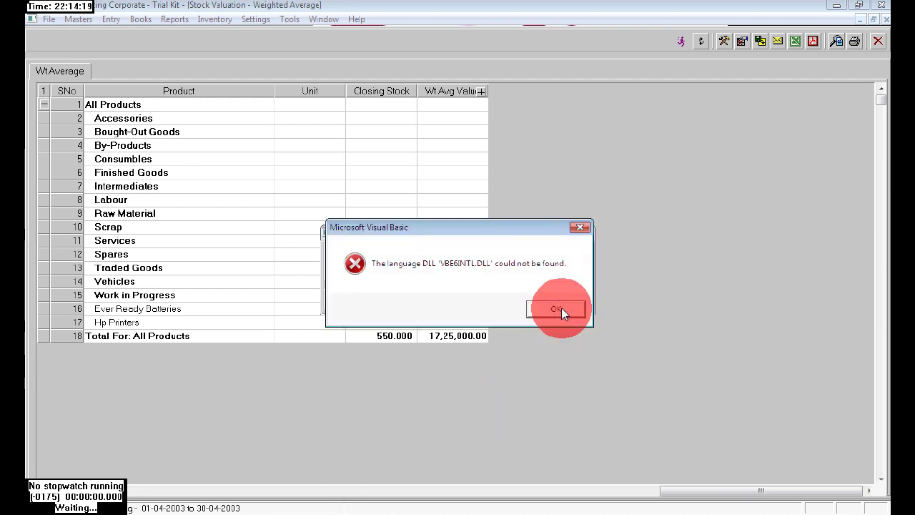
click(561, 310)
Dismiss the final Visual Basic error and bring the CamStudio recorder window back up
click(561, 309)
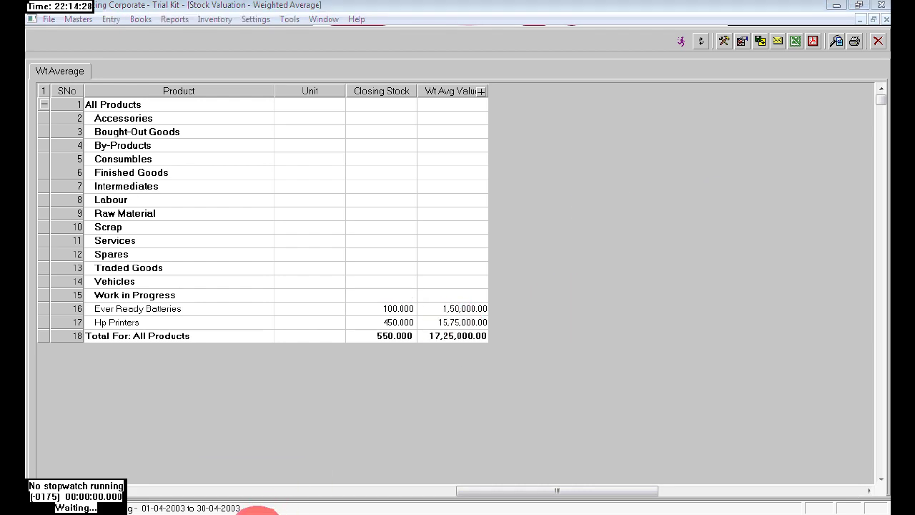
click(268, 478)
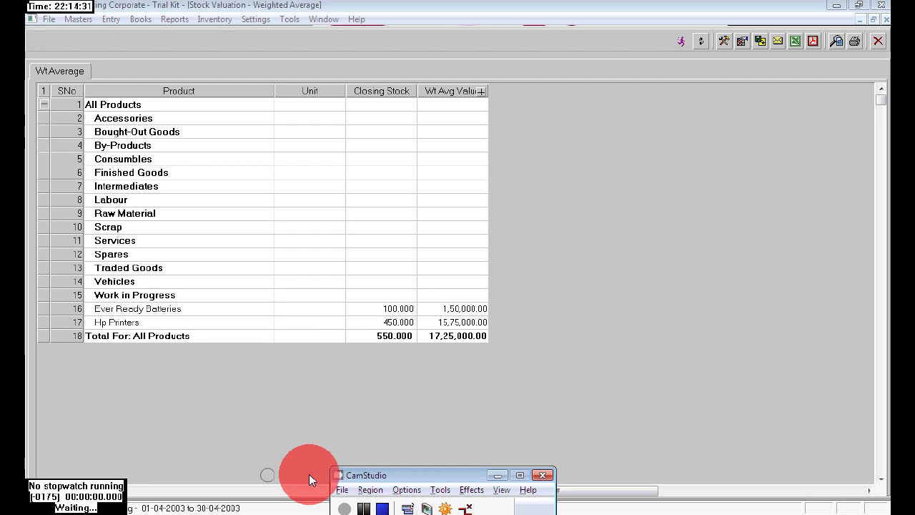